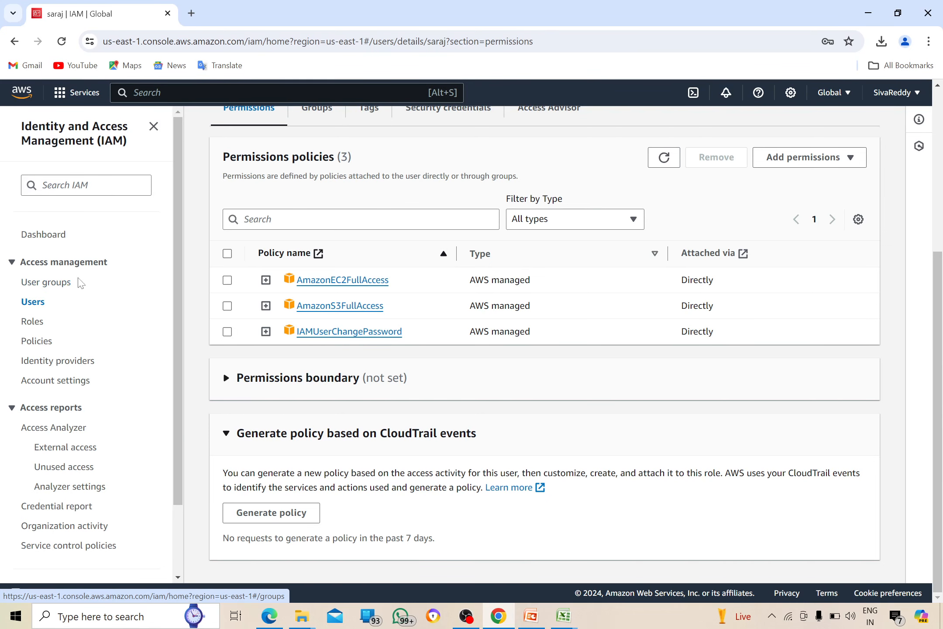
Start creating a new IAM user group and name it techno.
click(55, 287)
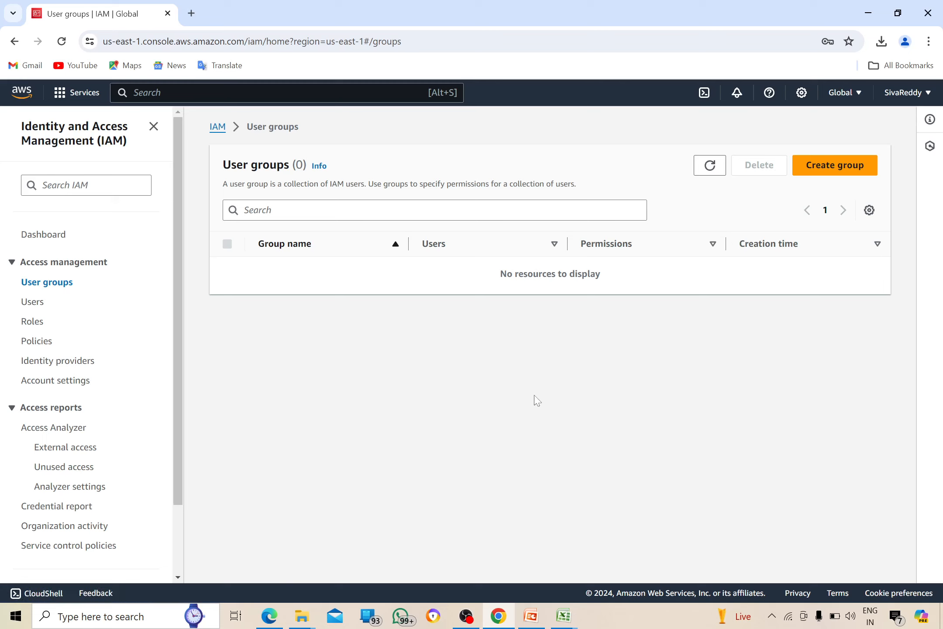
click(838, 173)
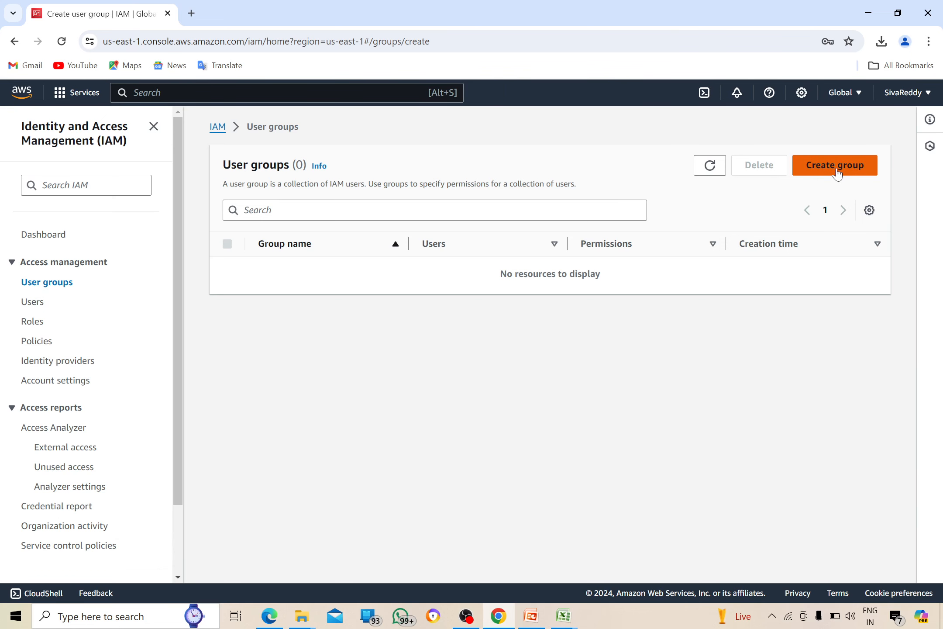
scroll(836, 175, down, 2)
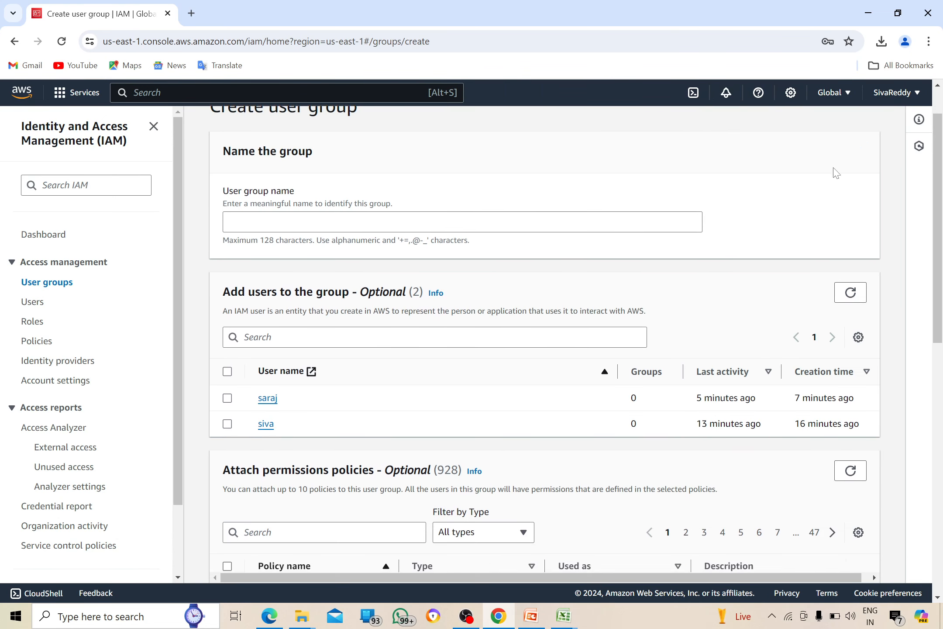
click(529, 210)
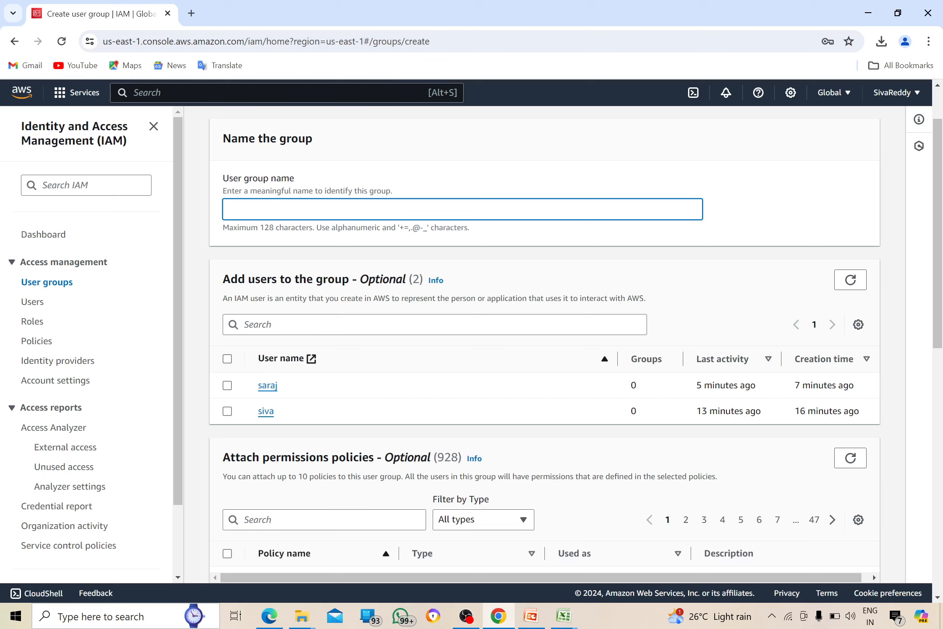
text(techno)
Select only the first listed user as a member of the new group, leaving the second user out.
click(227, 359)
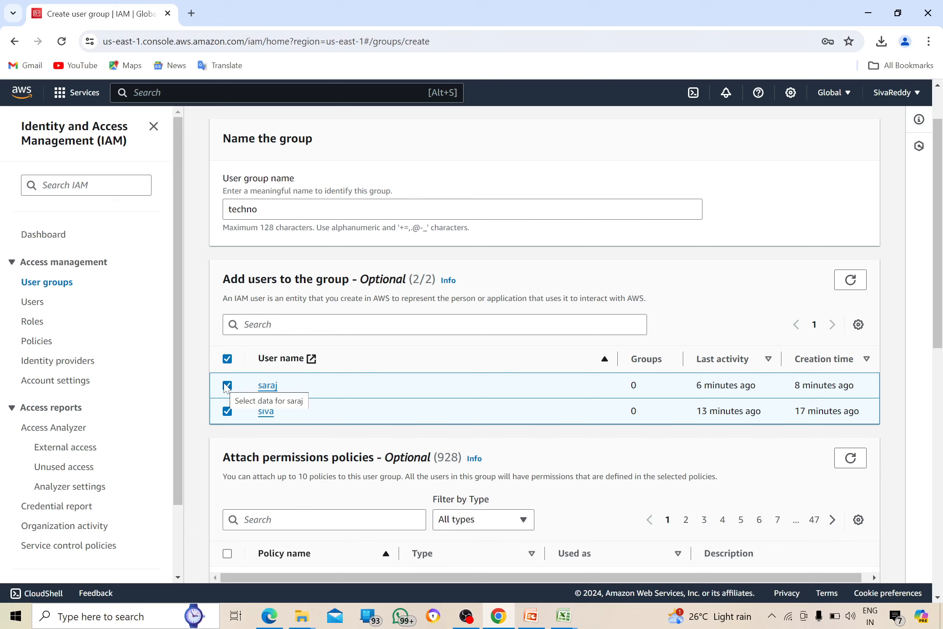
click(227, 411)
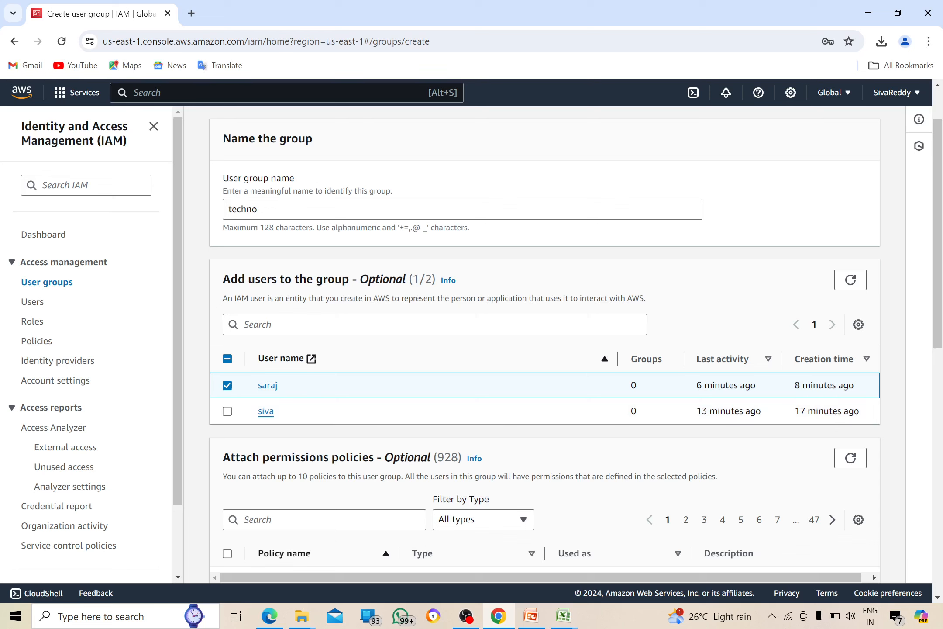
click(227, 385)
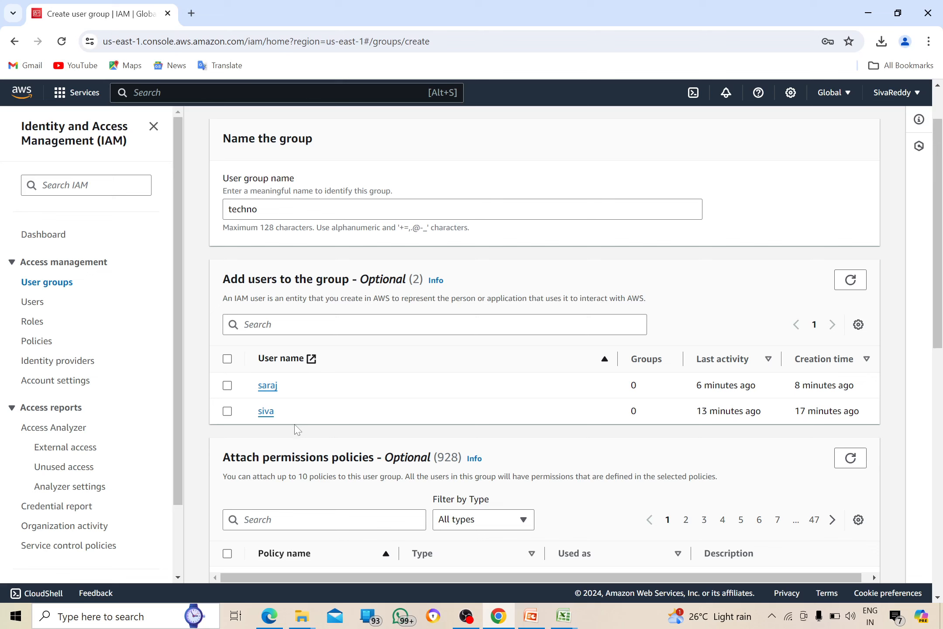
click(228, 386)
click(227, 412)
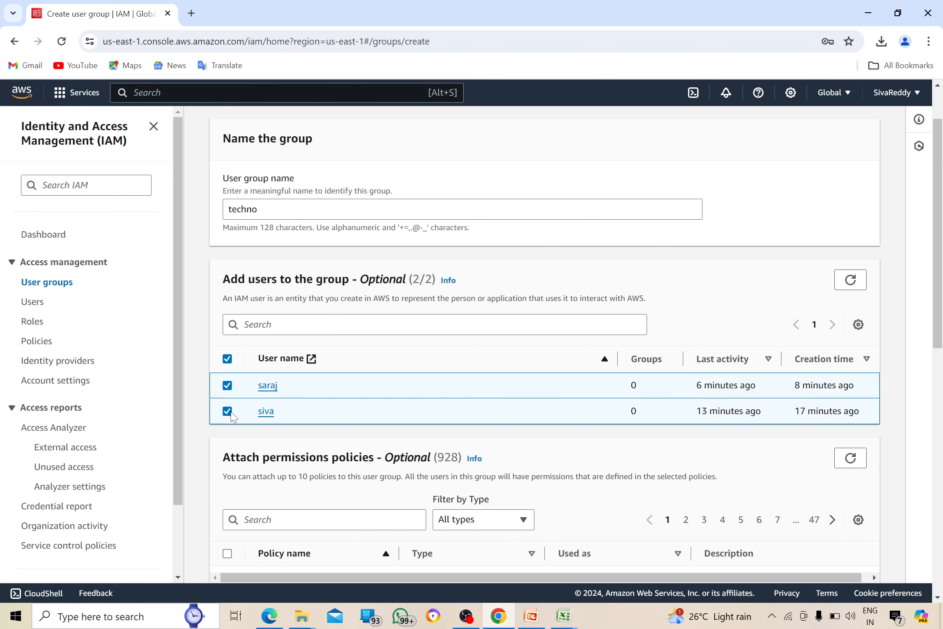
click(228, 411)
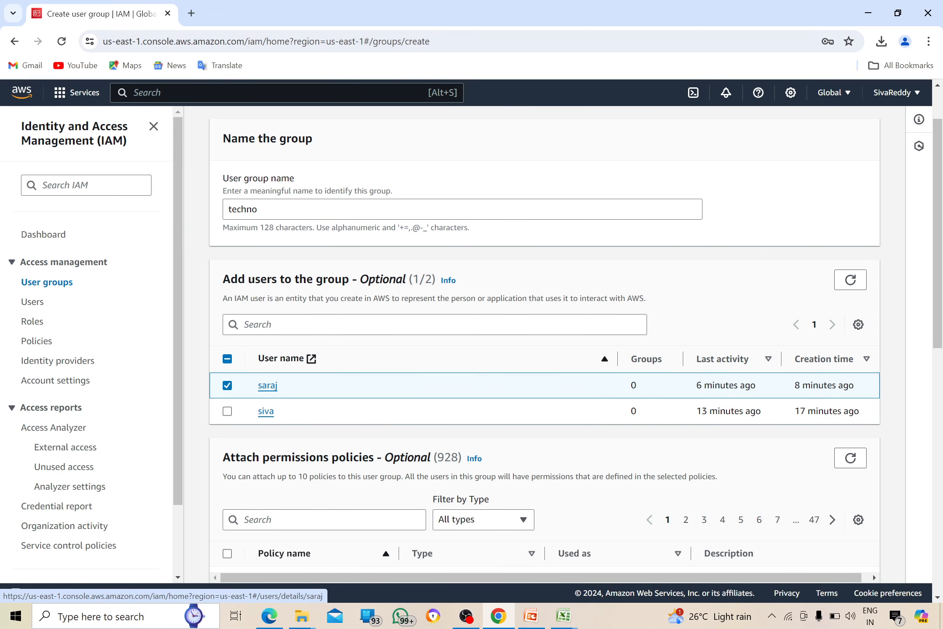
Filter the permissions policies by amazoncloudwatch and select the AmazonCloudWatchEvidentlyFullAccess policy for the group.
scroll(375, 328, down, 5)
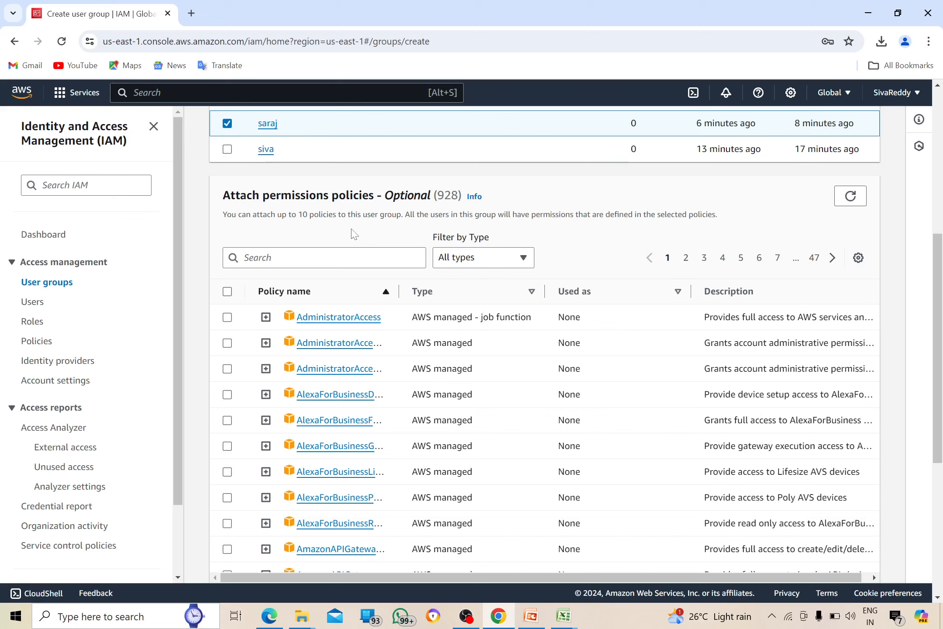
click(262, 258)
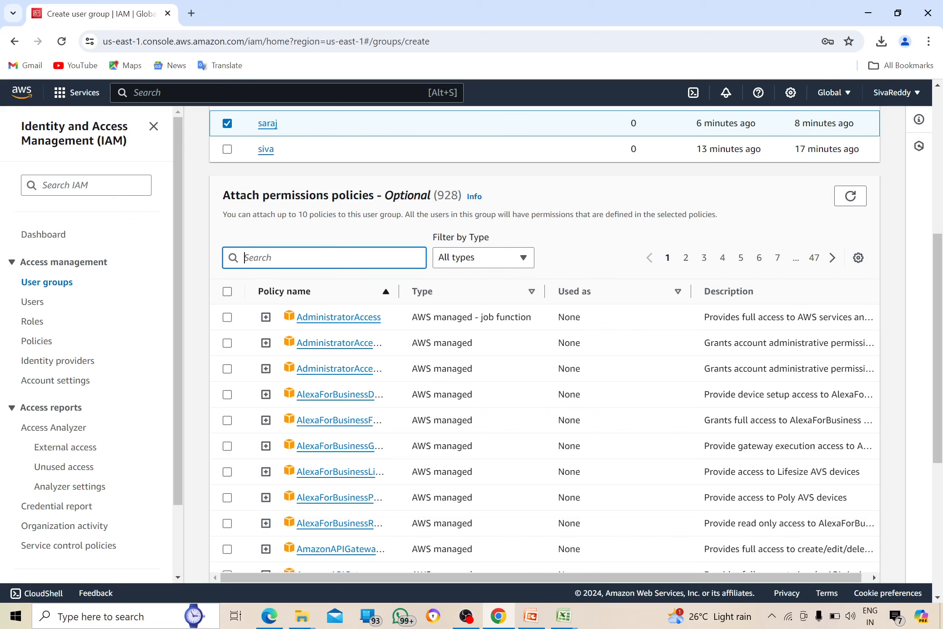
text(amazon)
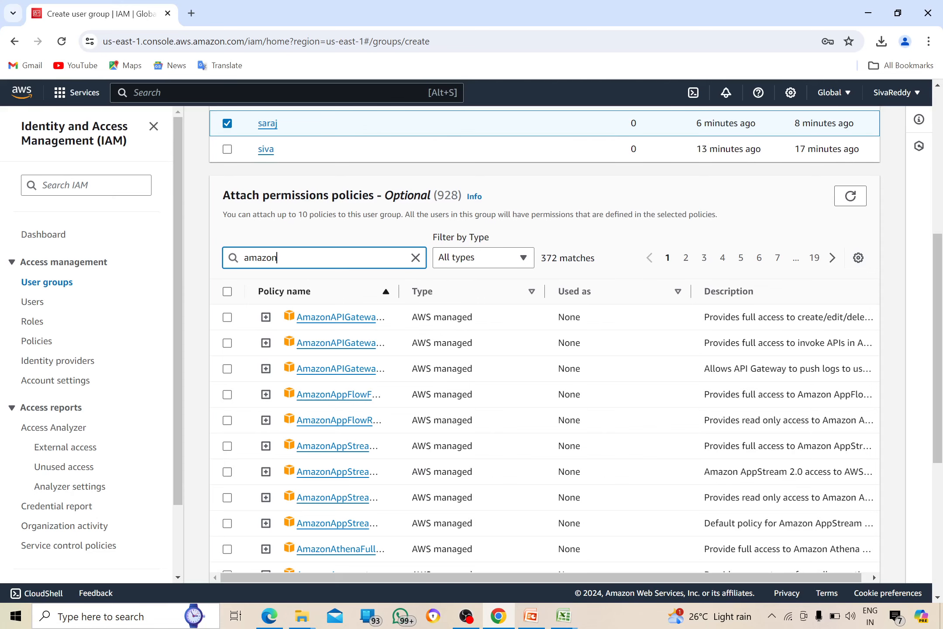
text(cloudwa)
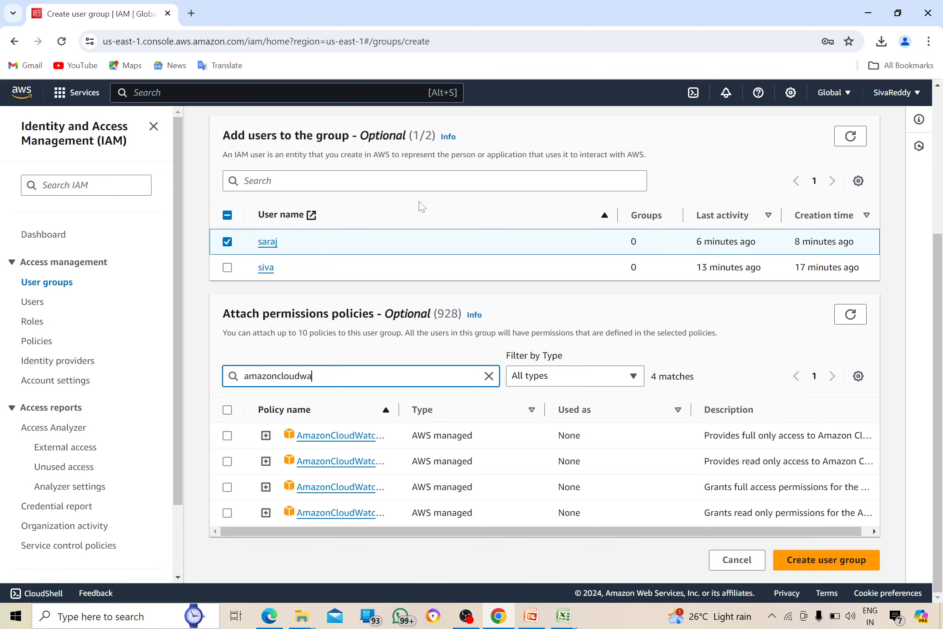
text(tchfu)
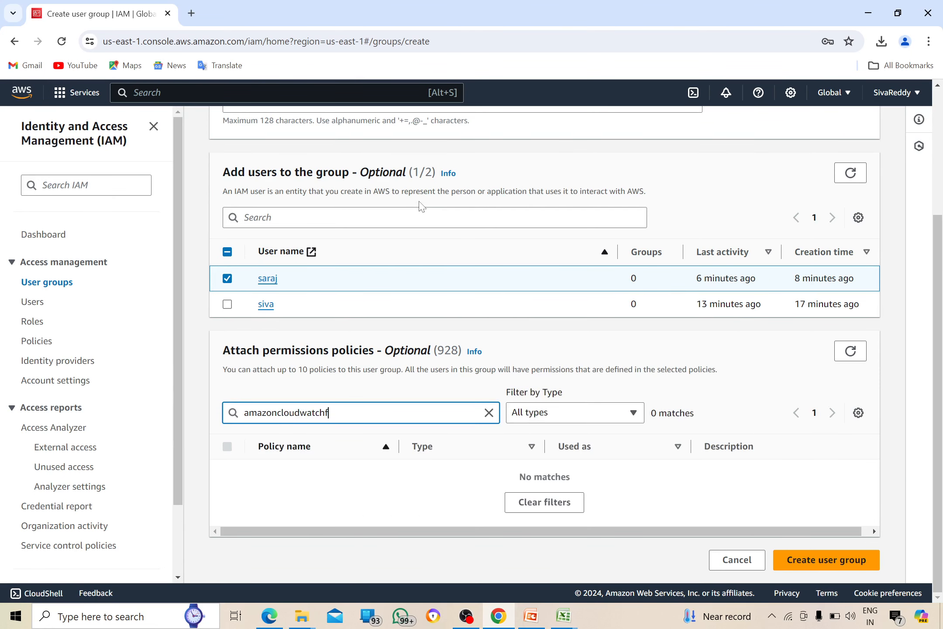
key(BackSpace)
key(BackSpace)
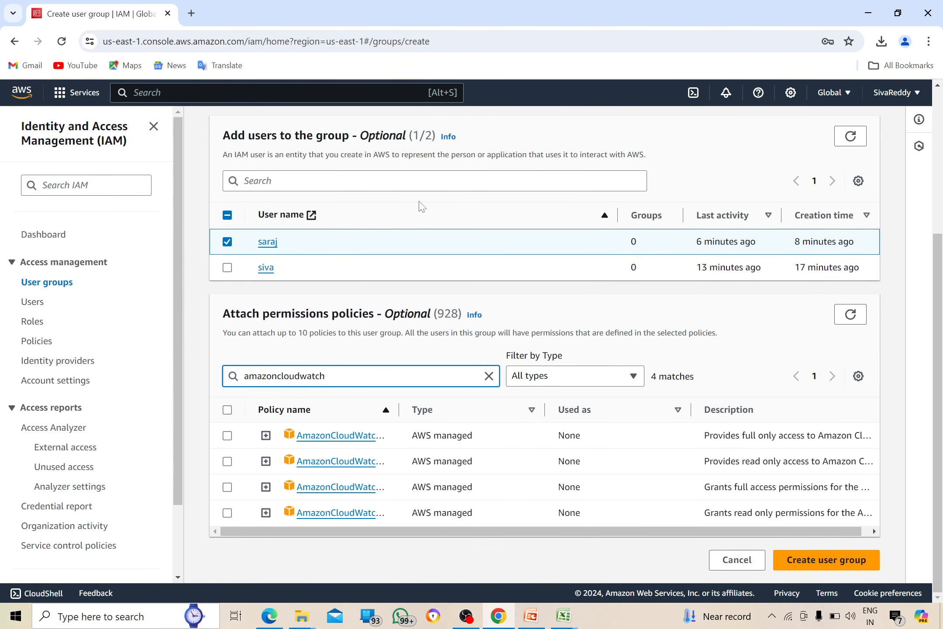
click(227, 436)
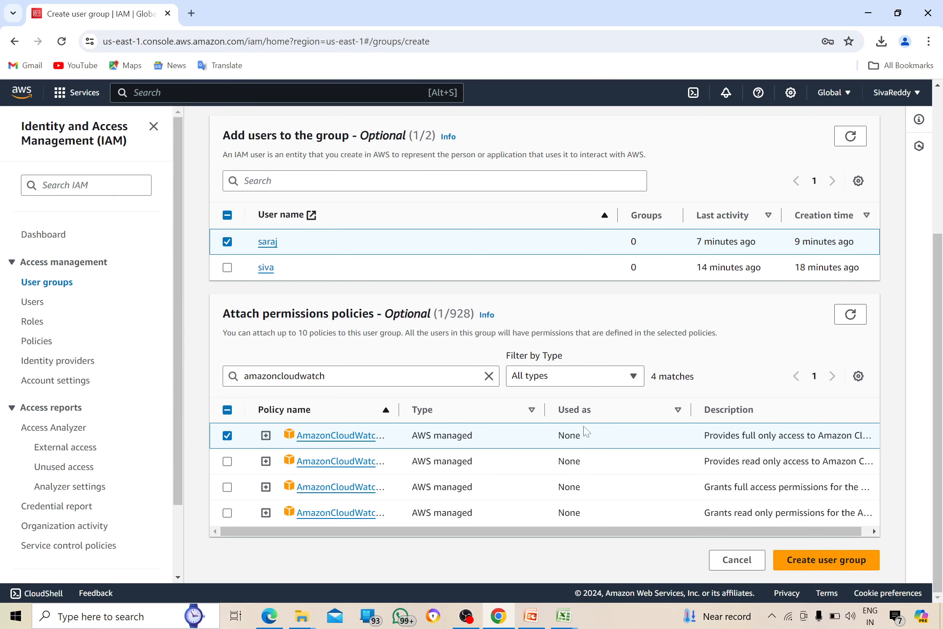
Find the policies matching amazonrdsfu, select AmazonRDSFullAccess as well, and create the user group.
click(489, 376)
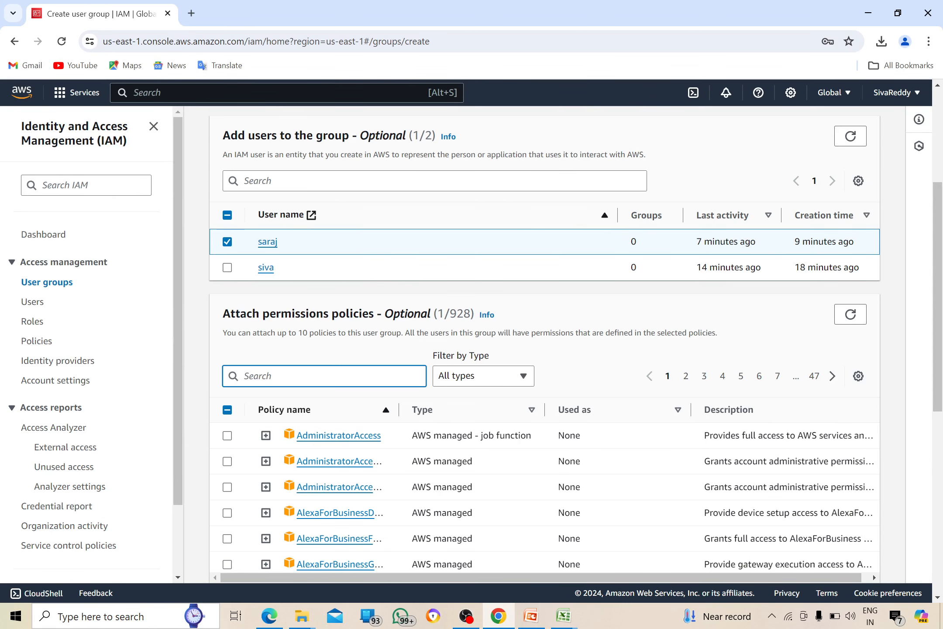
text(amzon)
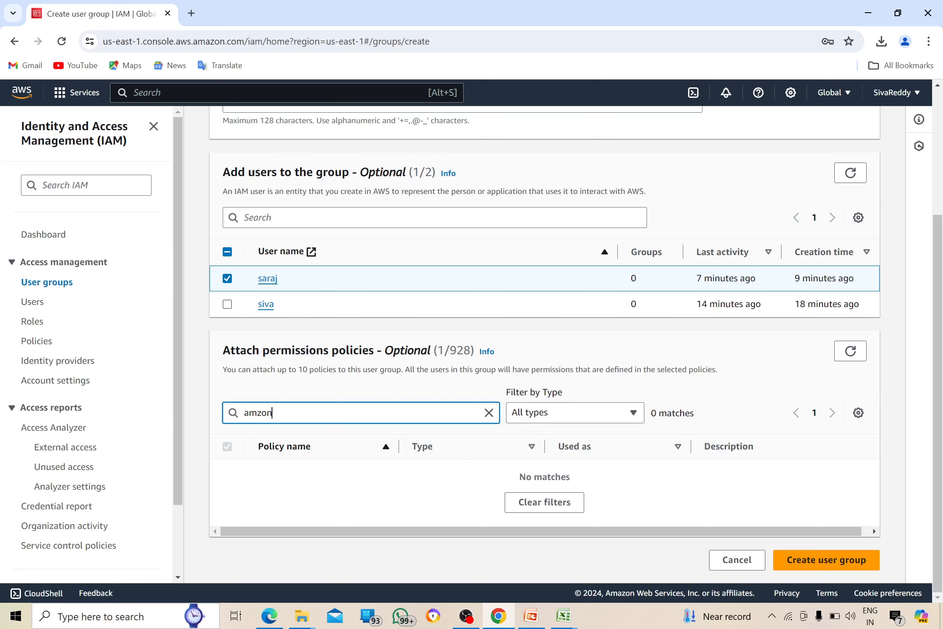
text(s)
key(BackSpace)
text(rdsa)
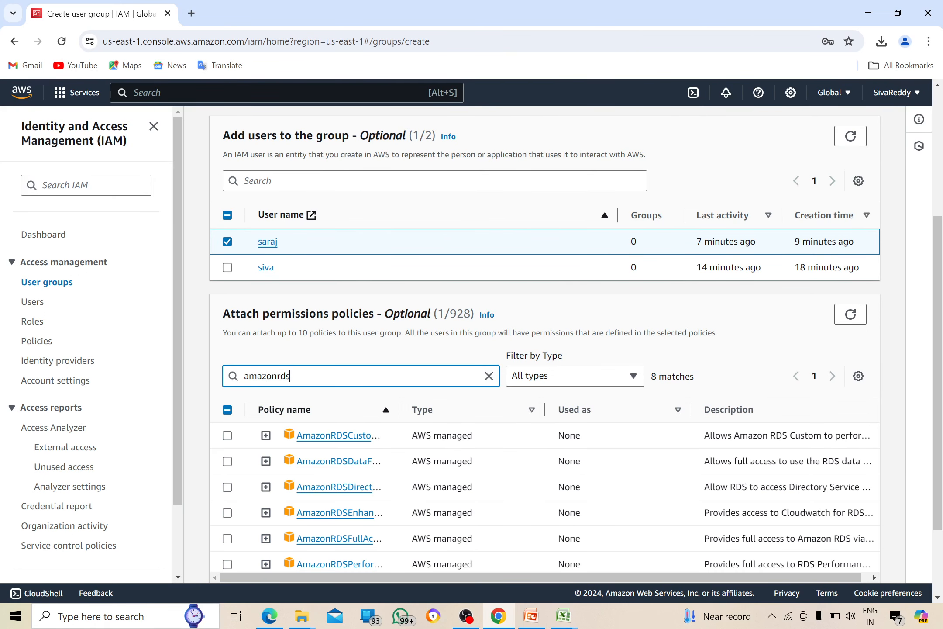
text(fu)
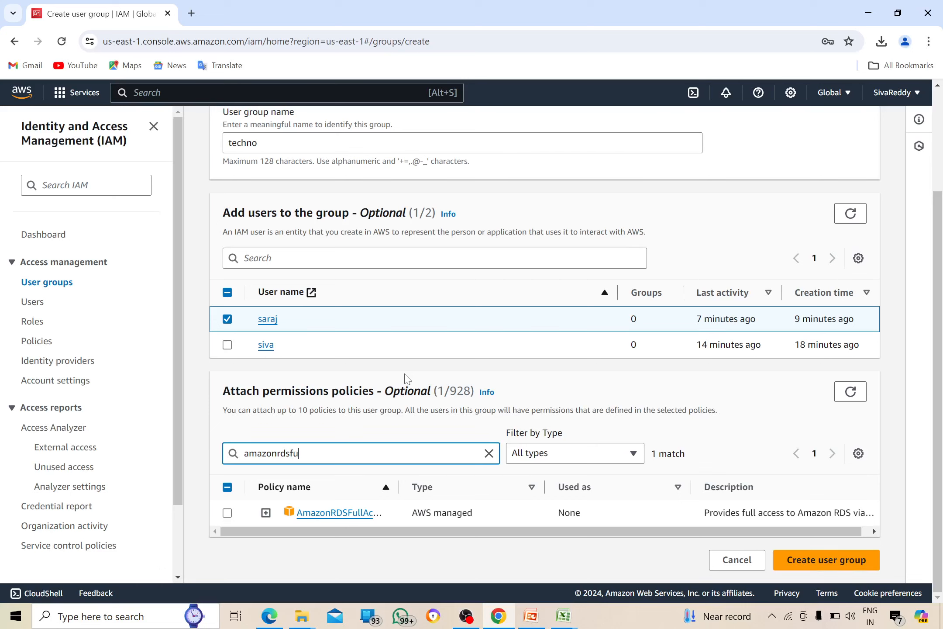
click(227, 513)
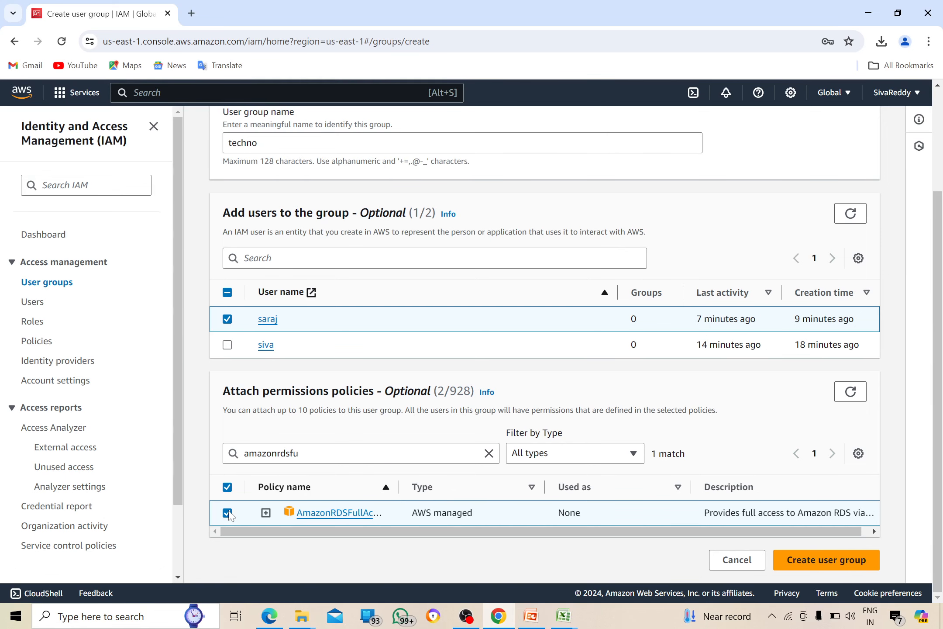
click(826, 563)
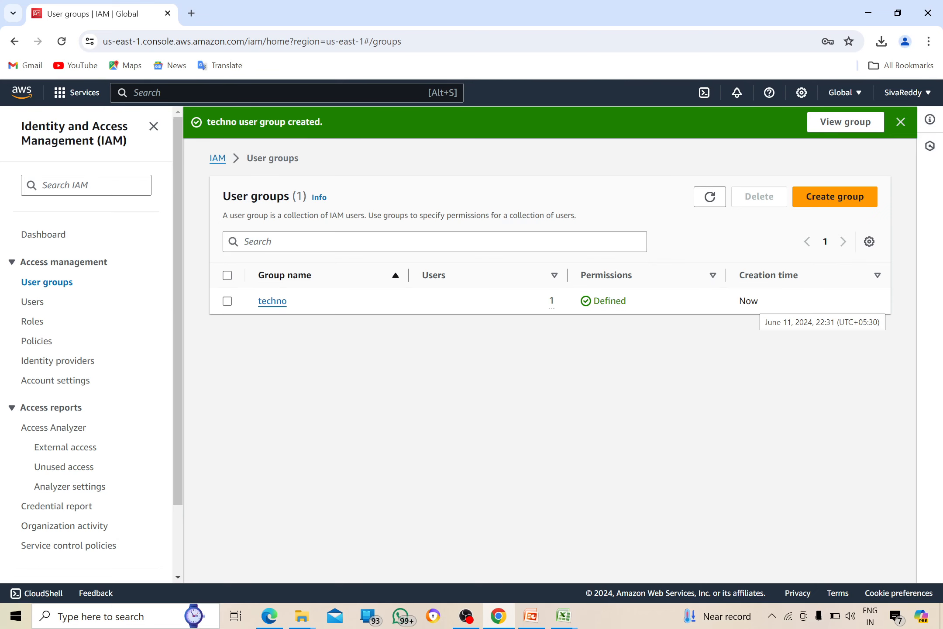
Open the techno group and review its ARN, attached permissions policies and member users.
click(272, 301)
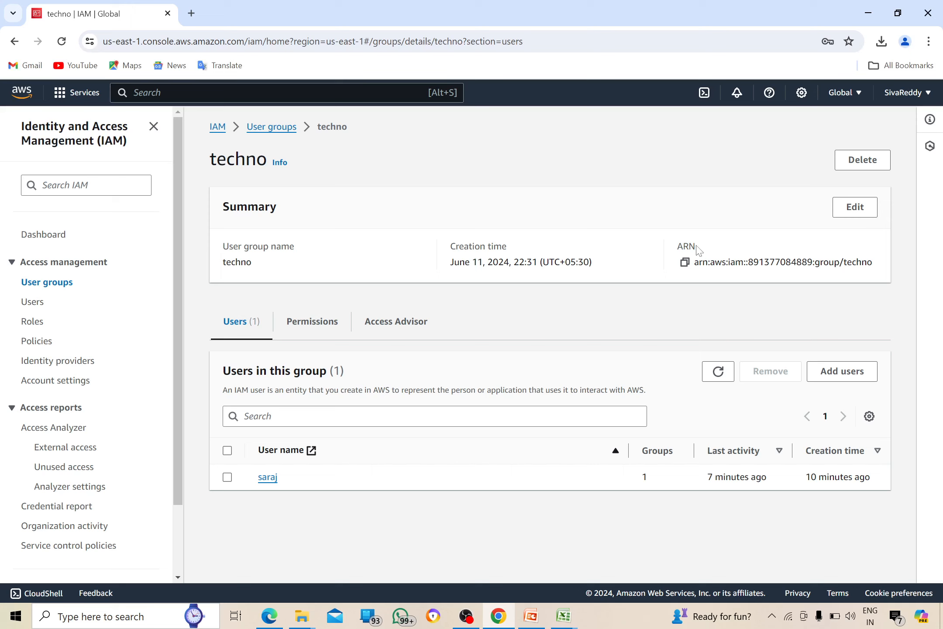
drag(694, 262, 877, 274)
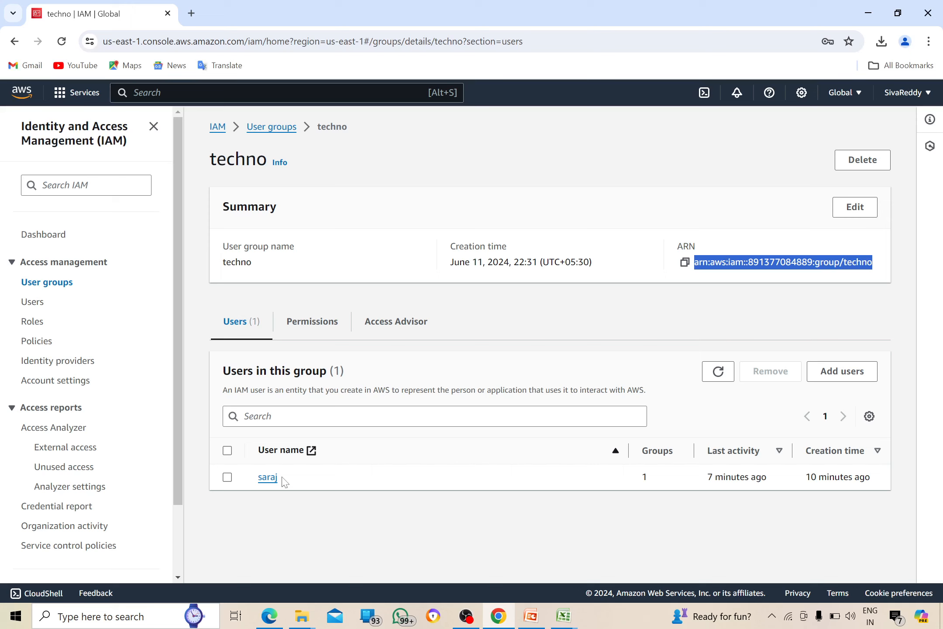
click(306, 328)
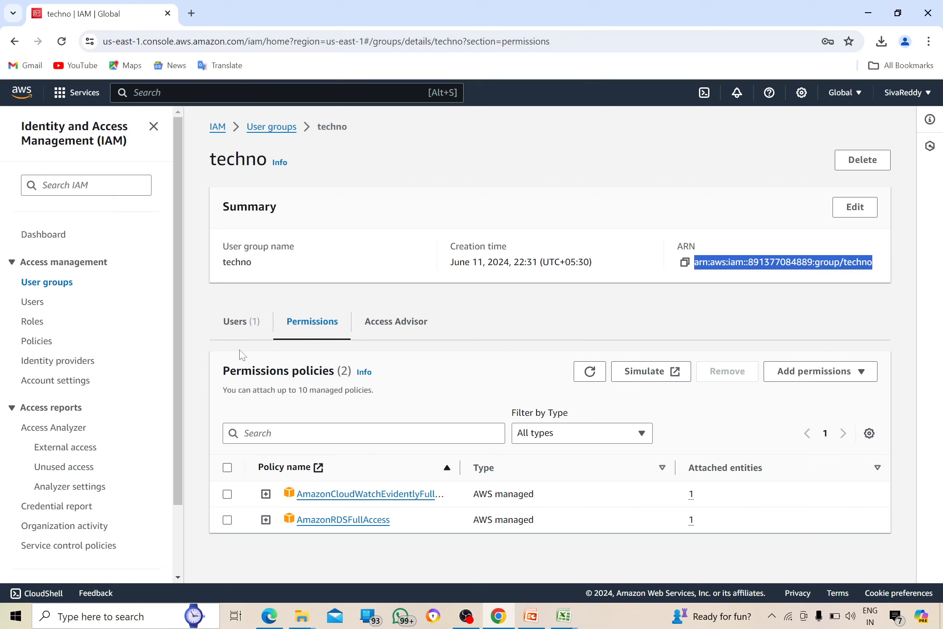
click(241, 323)
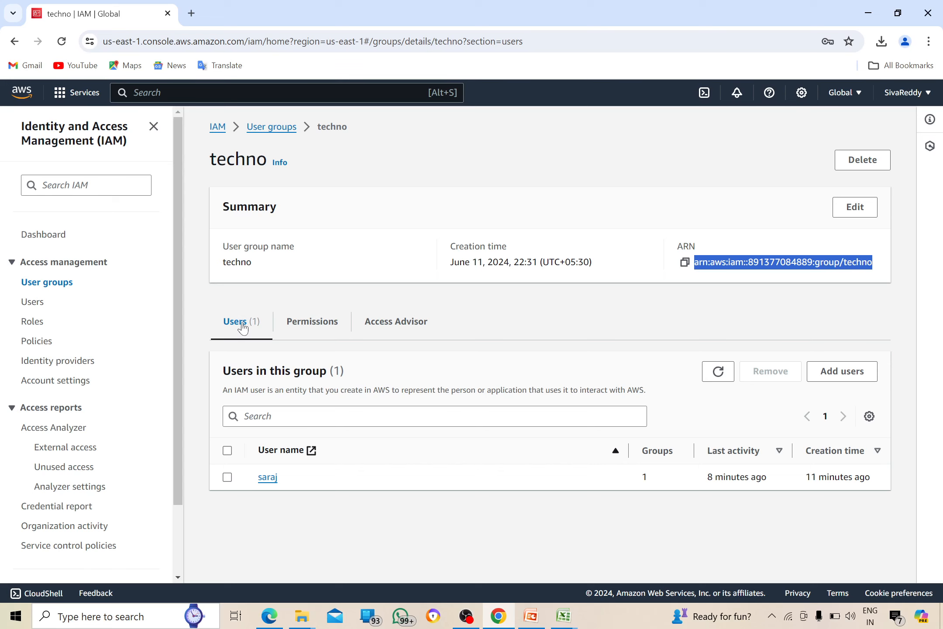
click(849, 377)
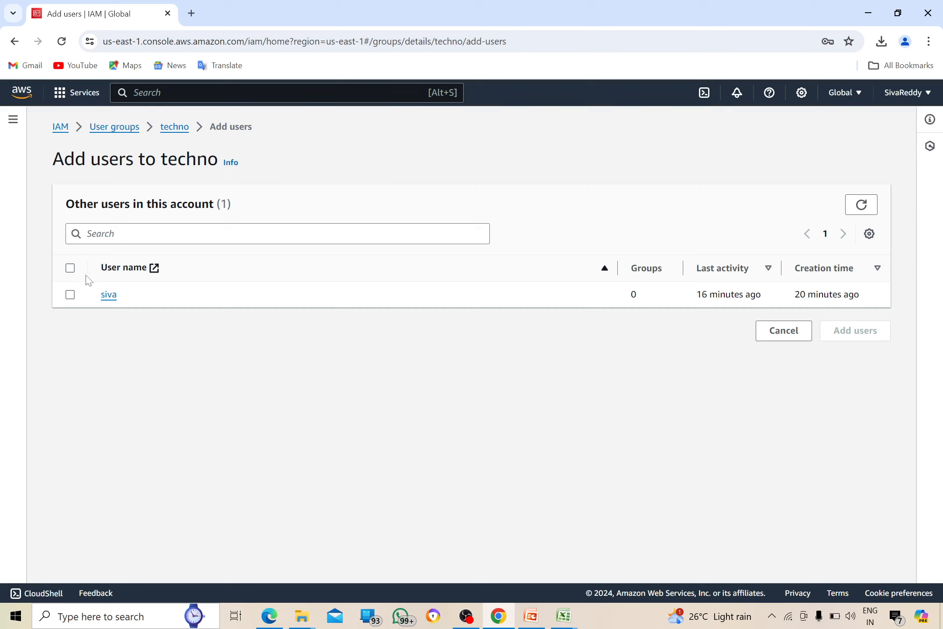
click(69, 294)
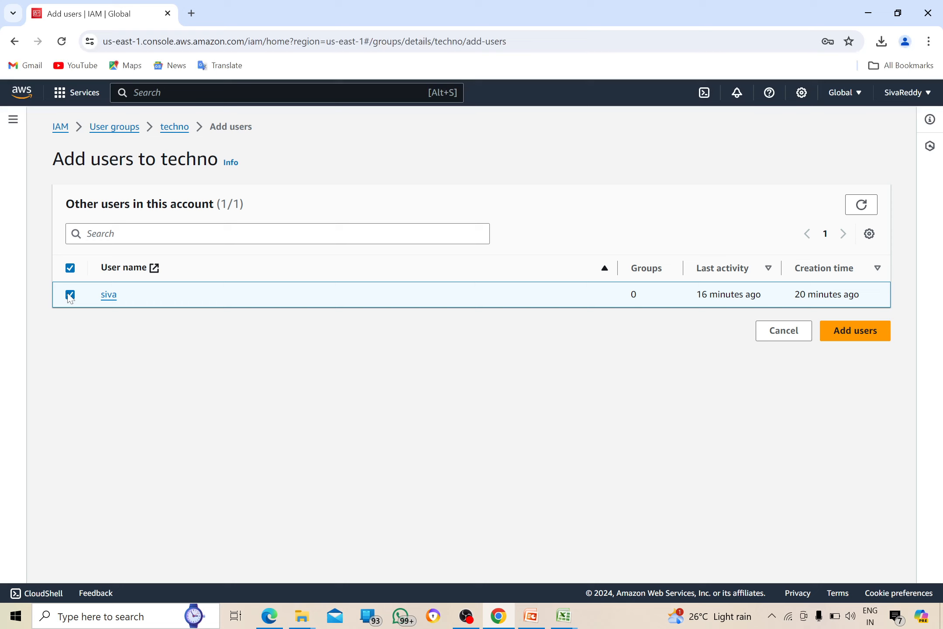
click(169, 129)
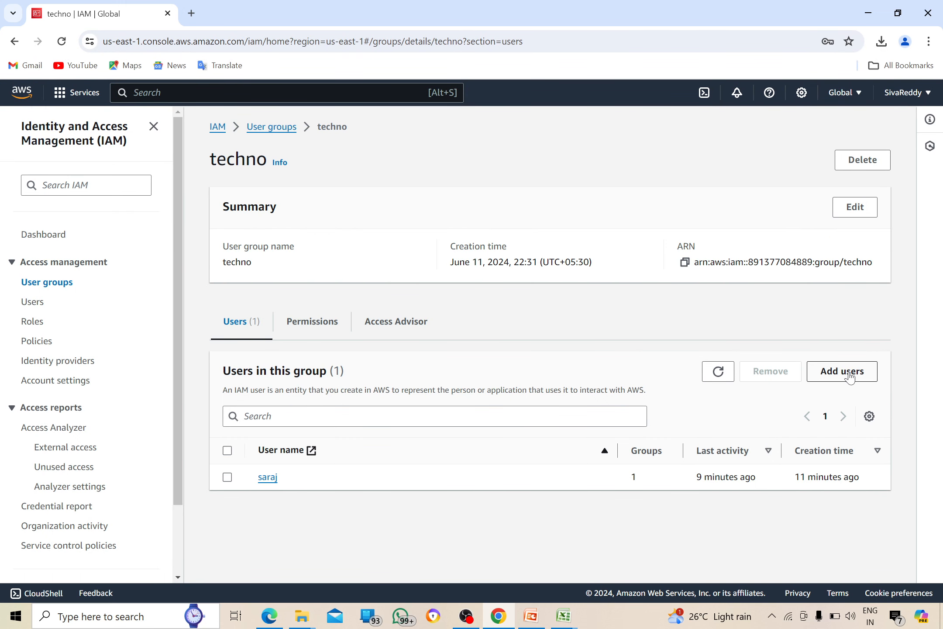
Add the account's remaining user to the techno group.
click(866, 372)
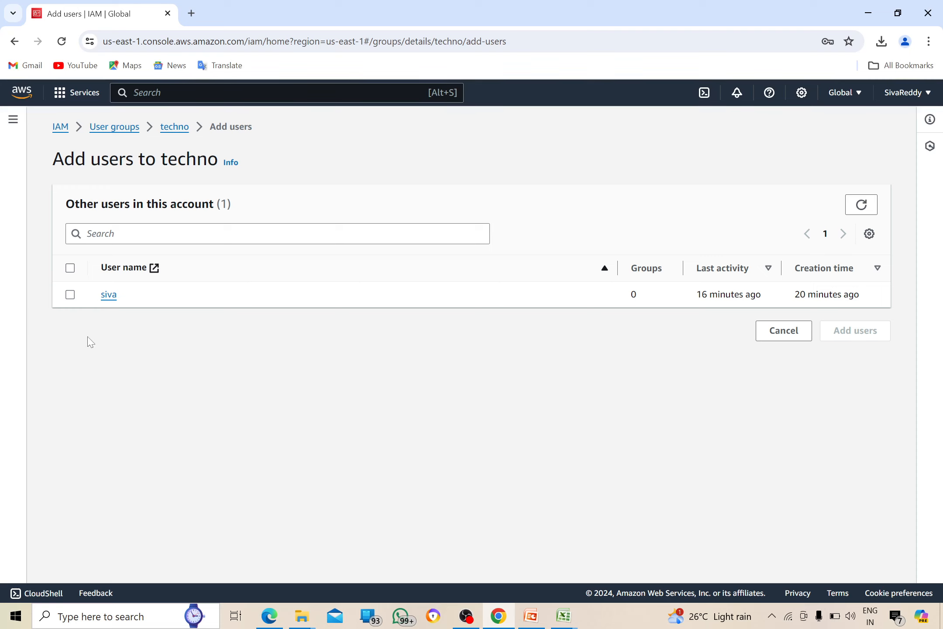
click(70, 295)
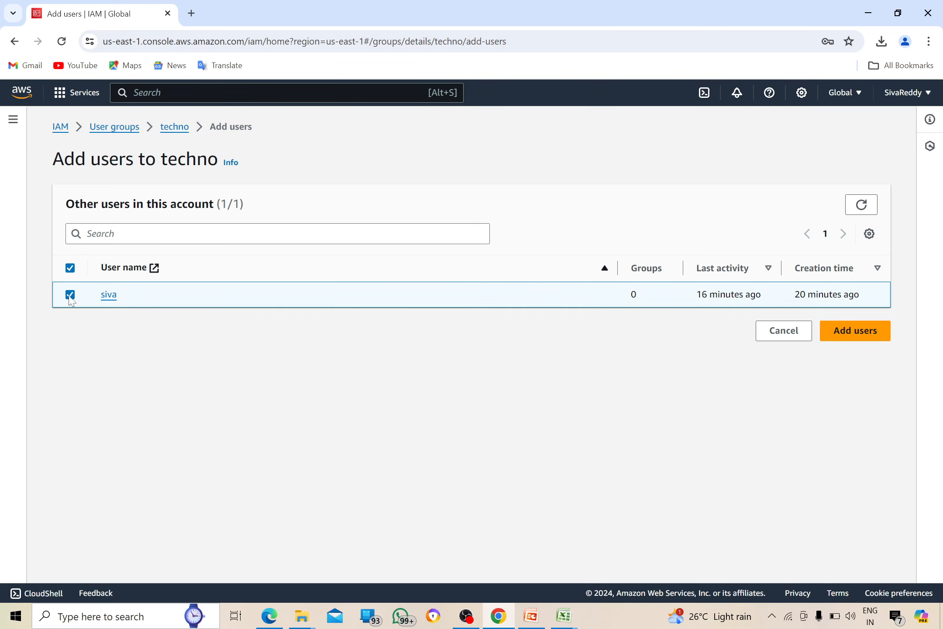
click(866, 336)
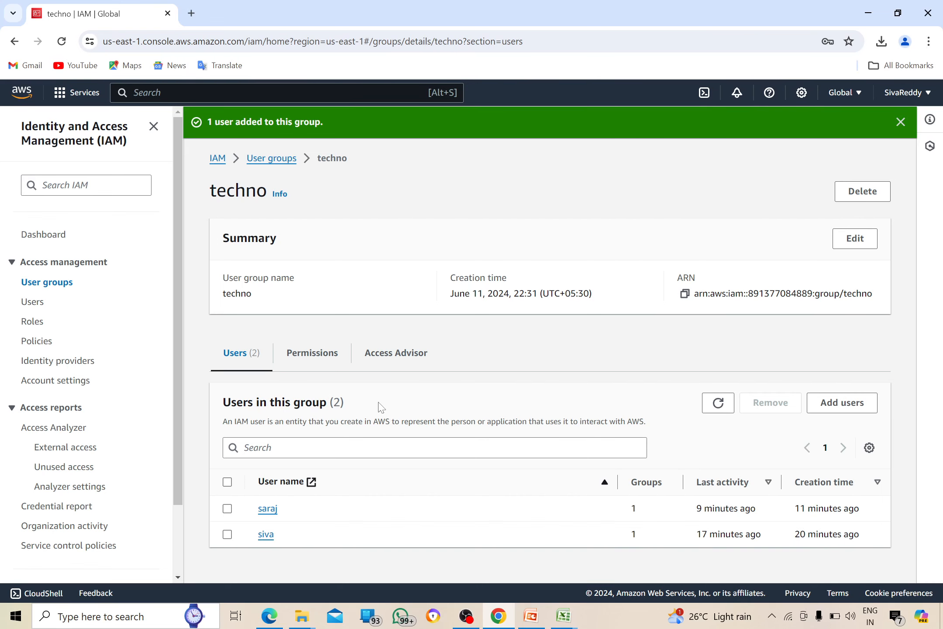
Check the IAM users list and reopen the techno group's details from the user groups list.
click(32, 301)
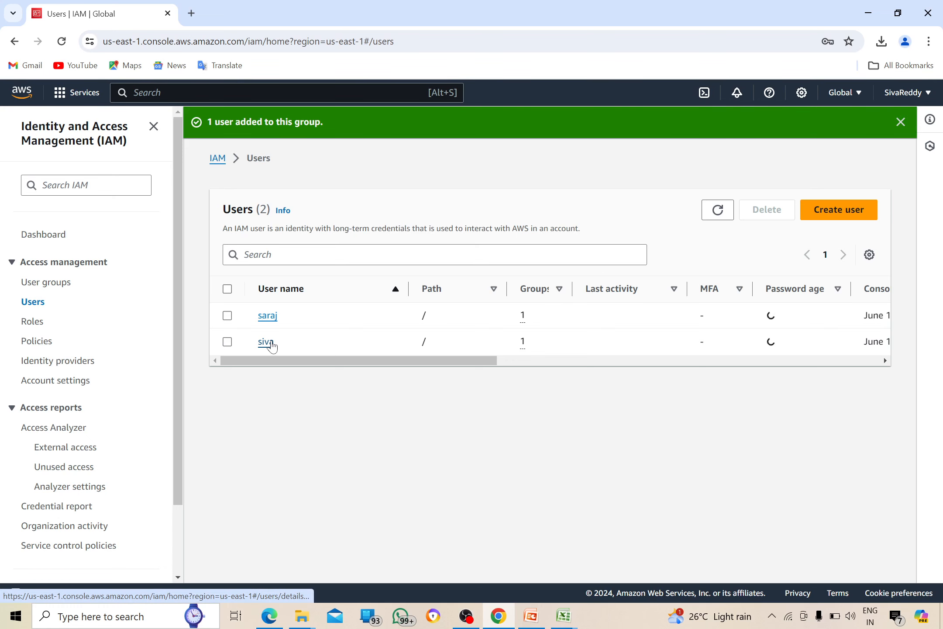
click(33, 282)
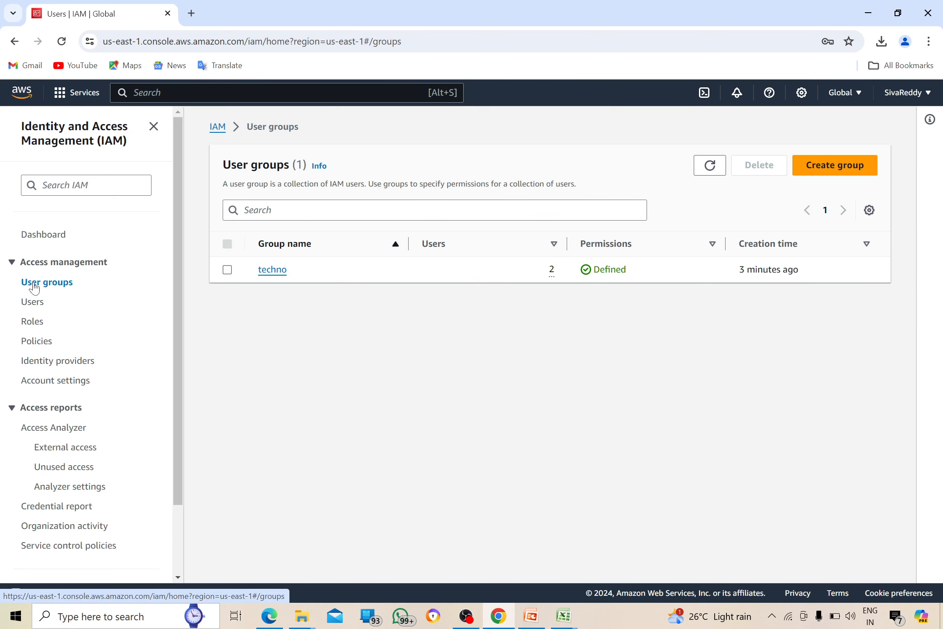
click(264, 272)
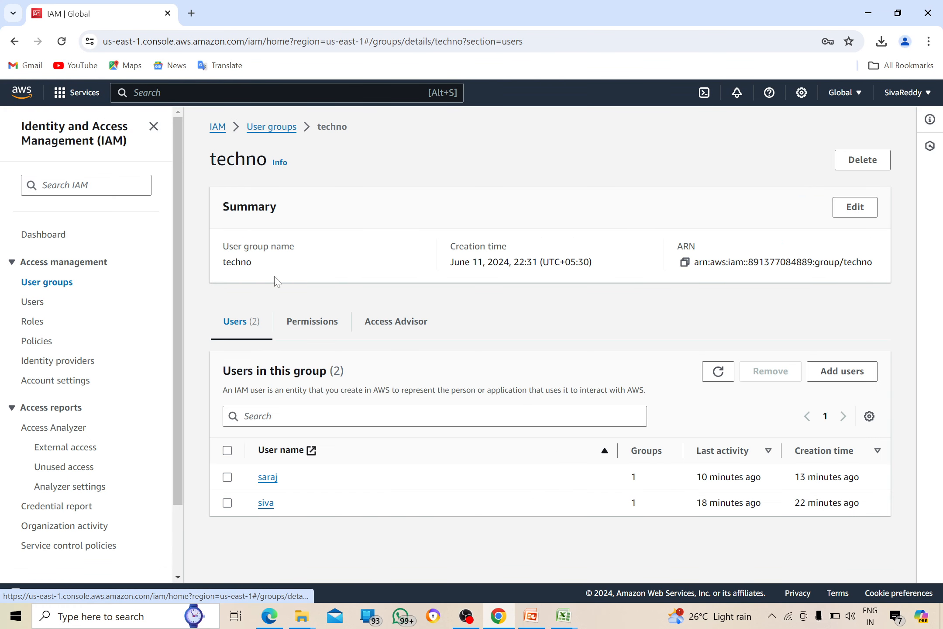
Attach the AdministratorAccess policy to the techno group's permissions.
click(318, 327)
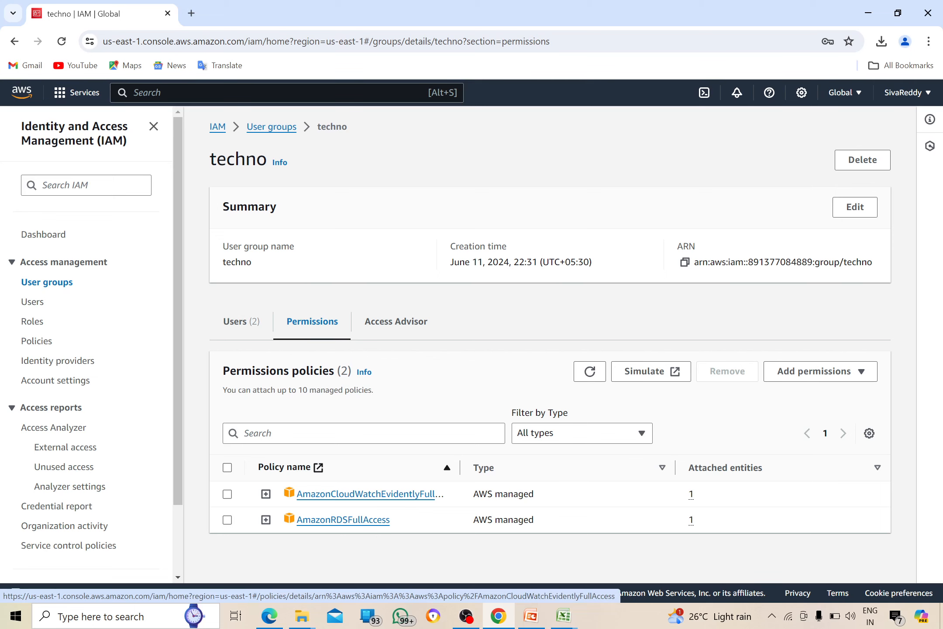
click(824, 378)
click(816, 392)
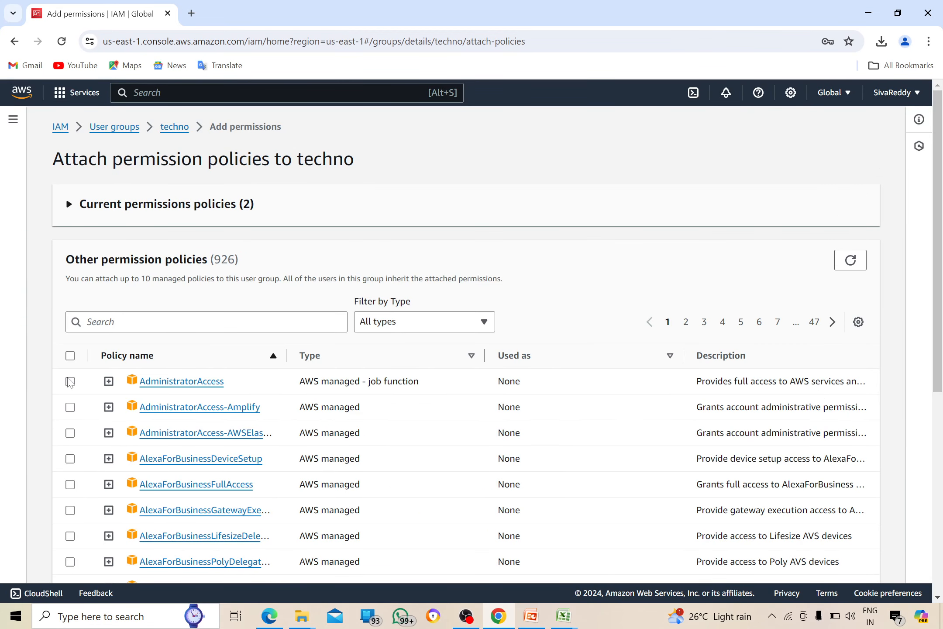
click(70, 382)
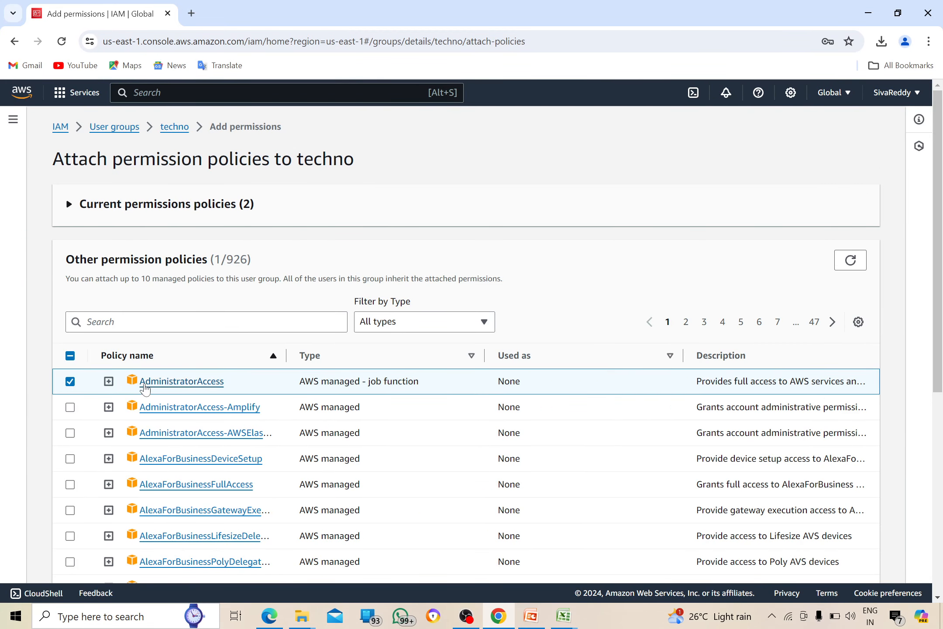
scroll(433, 412, down, 6)
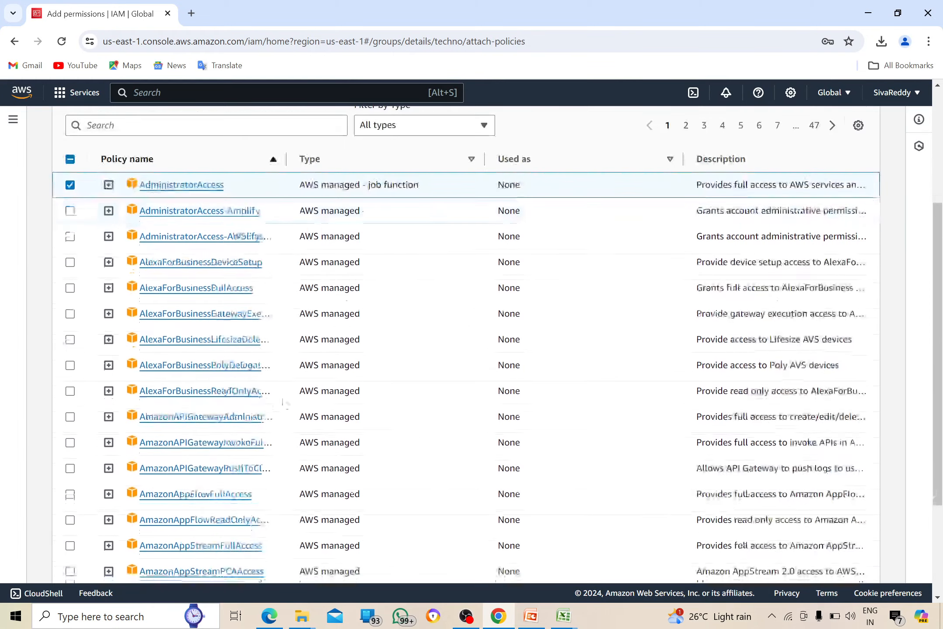
click(842, 560)
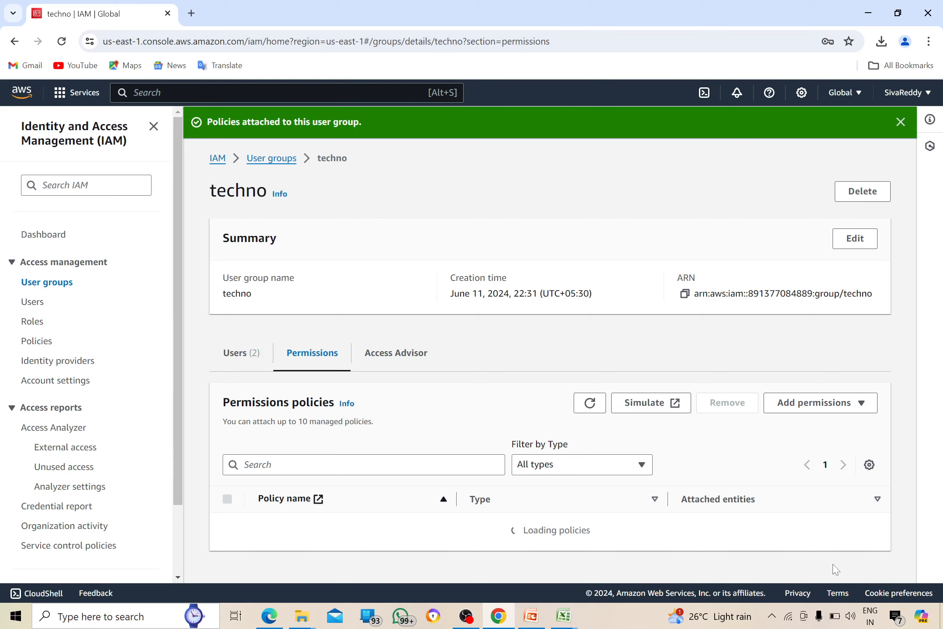
scroll(836, 569, down, 2)
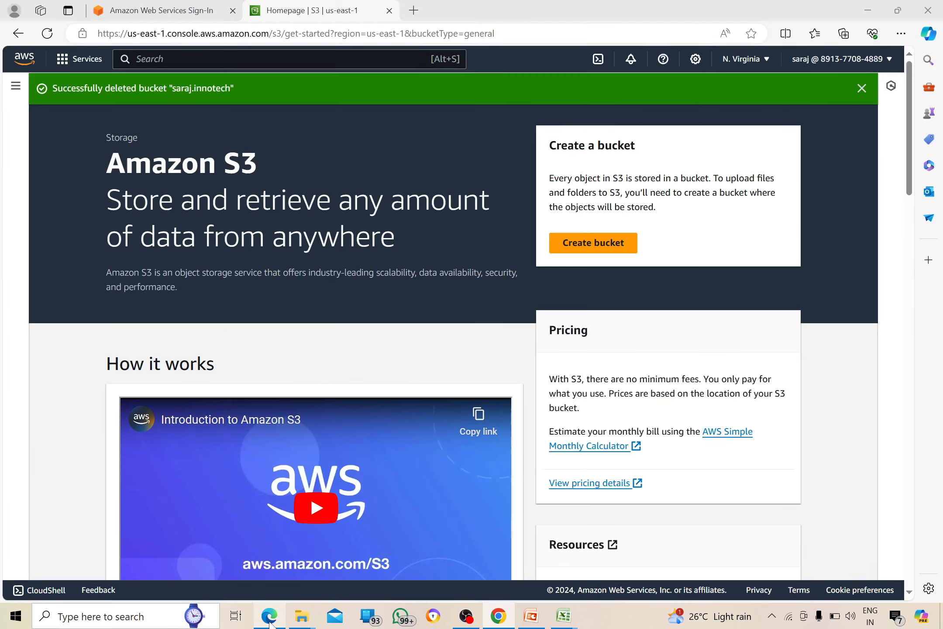
Switch to the Microsoft Edge session, dismiss the S3 bucket notice, and find the EC2 service to show its running instances.
click(269, 622)
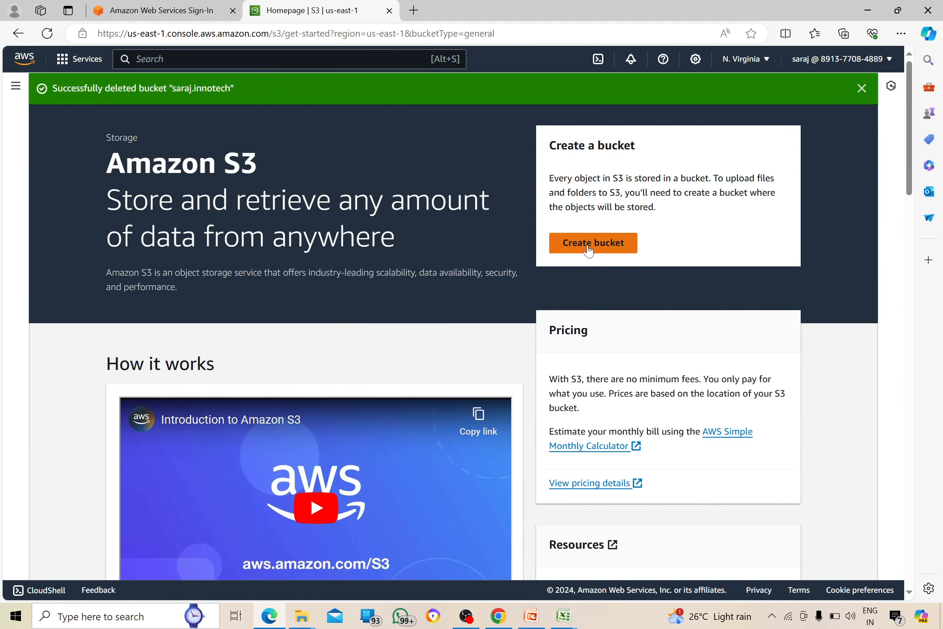
click(861, 88)
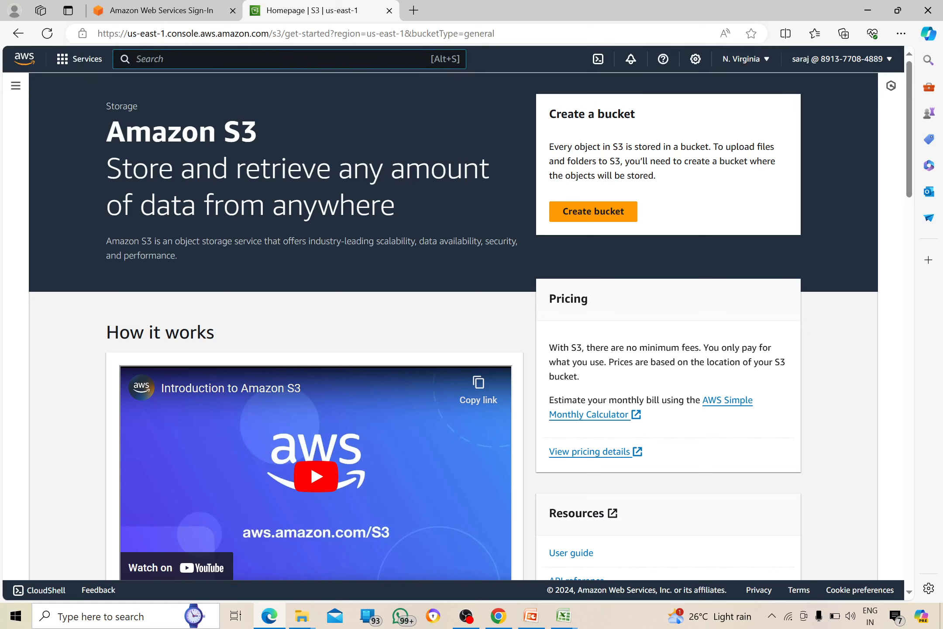
text(ec2)
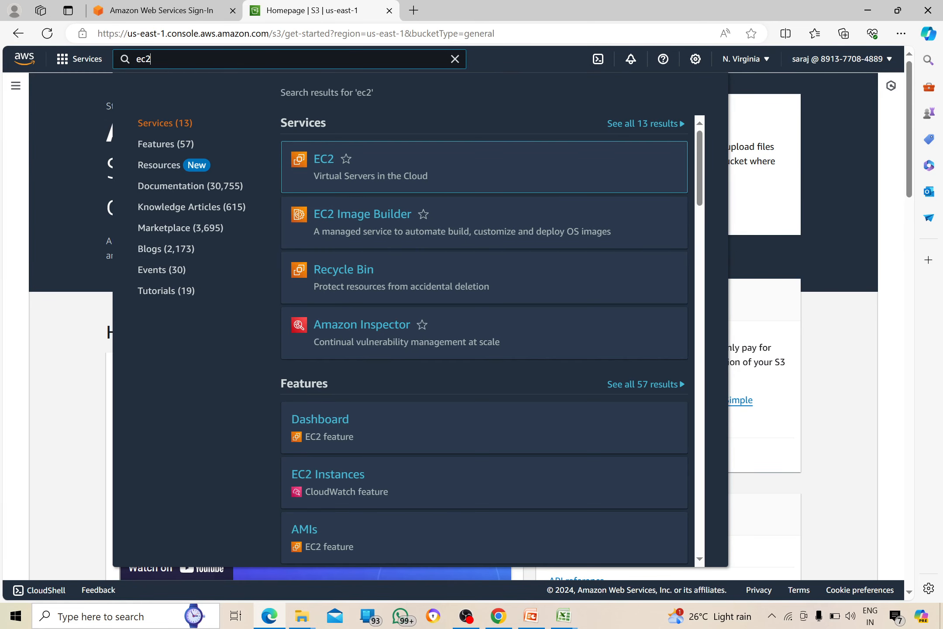
mouse_move(323, 159)
click(324, 159)
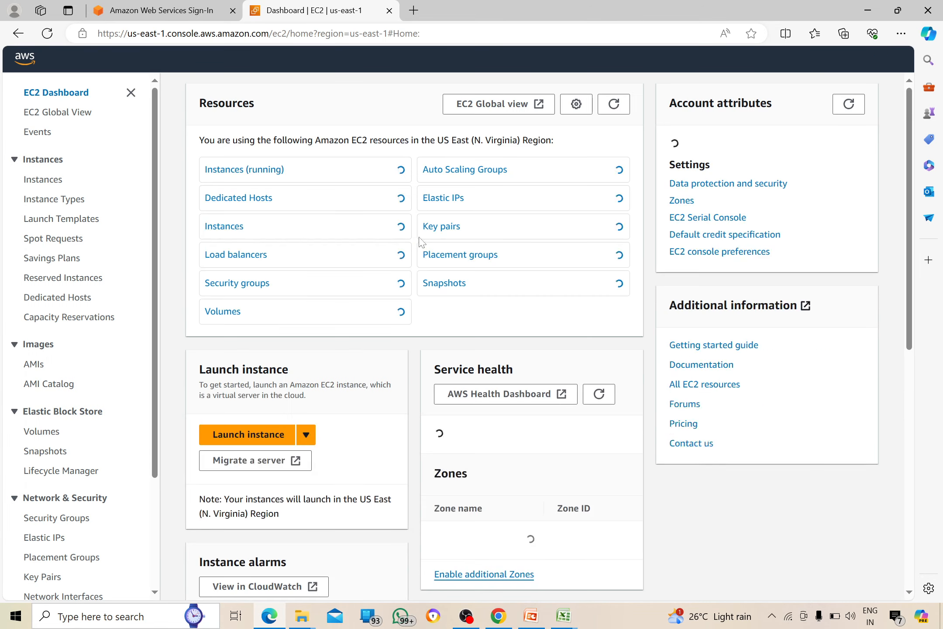
click(269, 172)
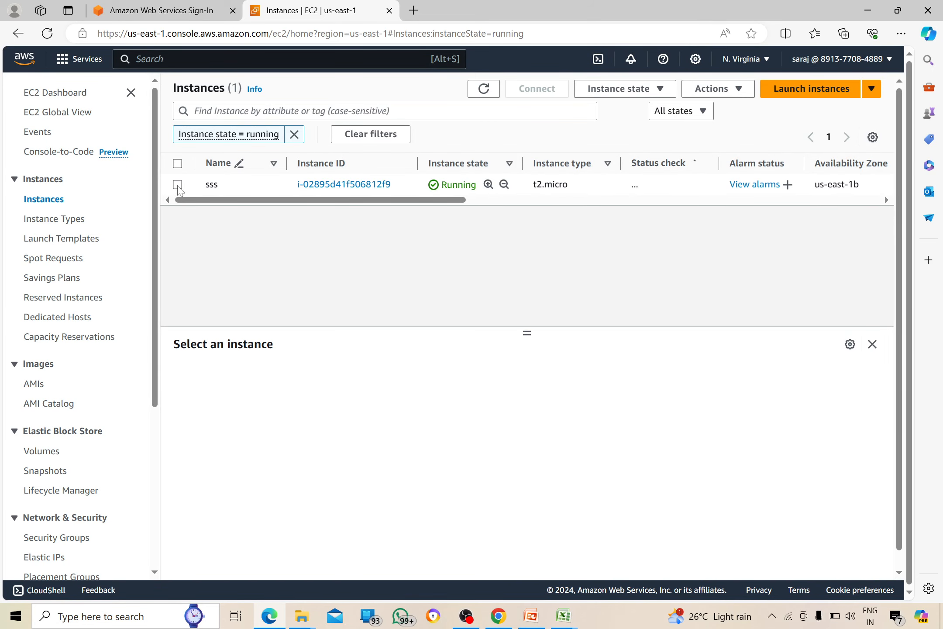
Terminate the running EC2 instance sss.
click(396, 190)
right_click(598, 183)
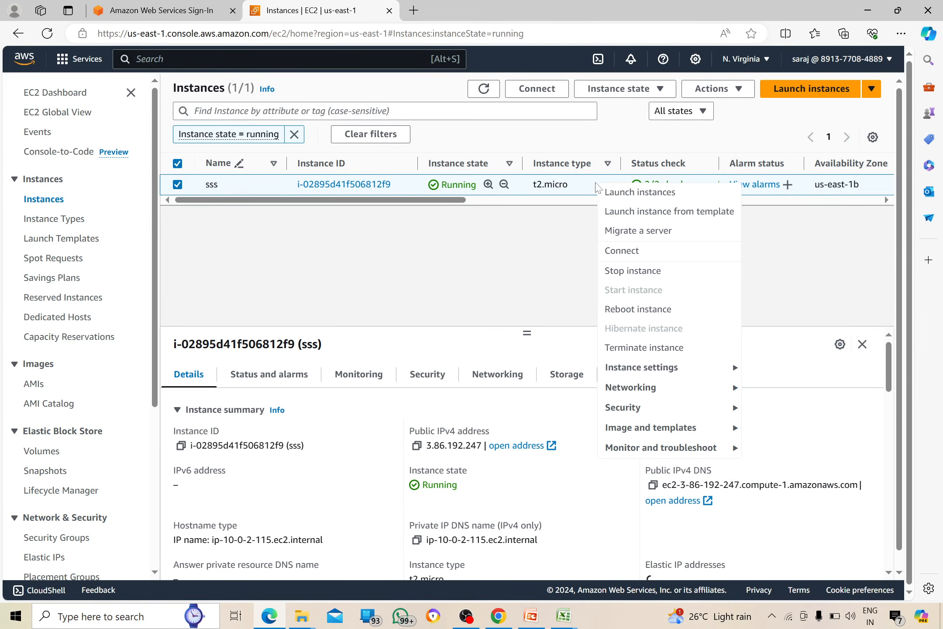
click(629, 347)
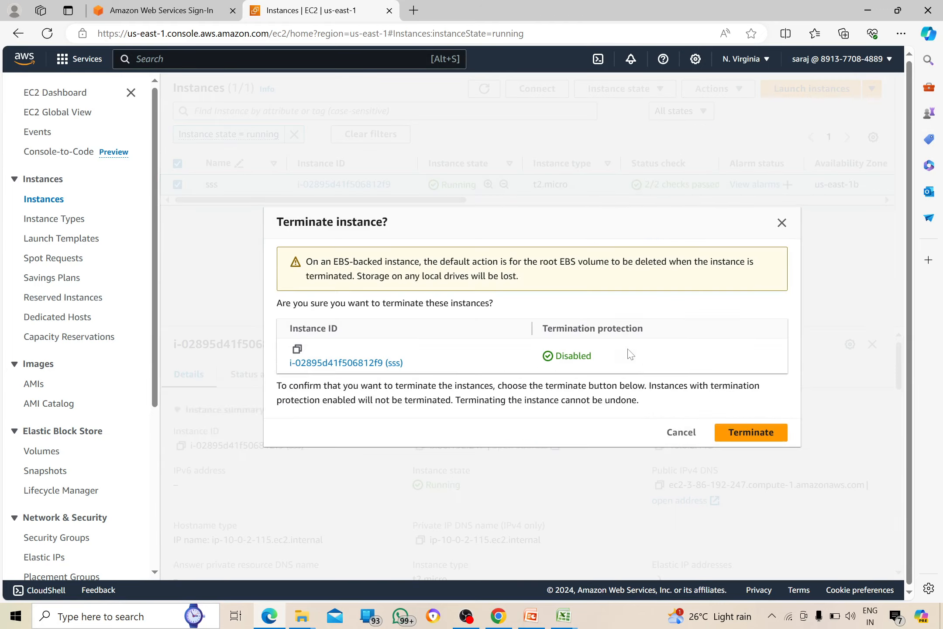
click(743, 432)
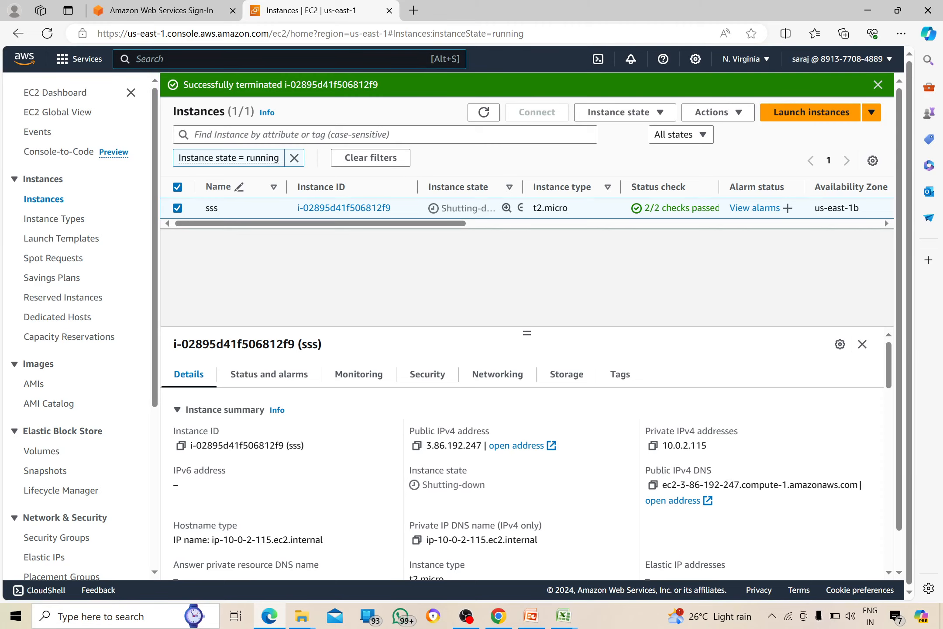
Find the IAM service and open the techno user group's details with its member list.
text(iam)
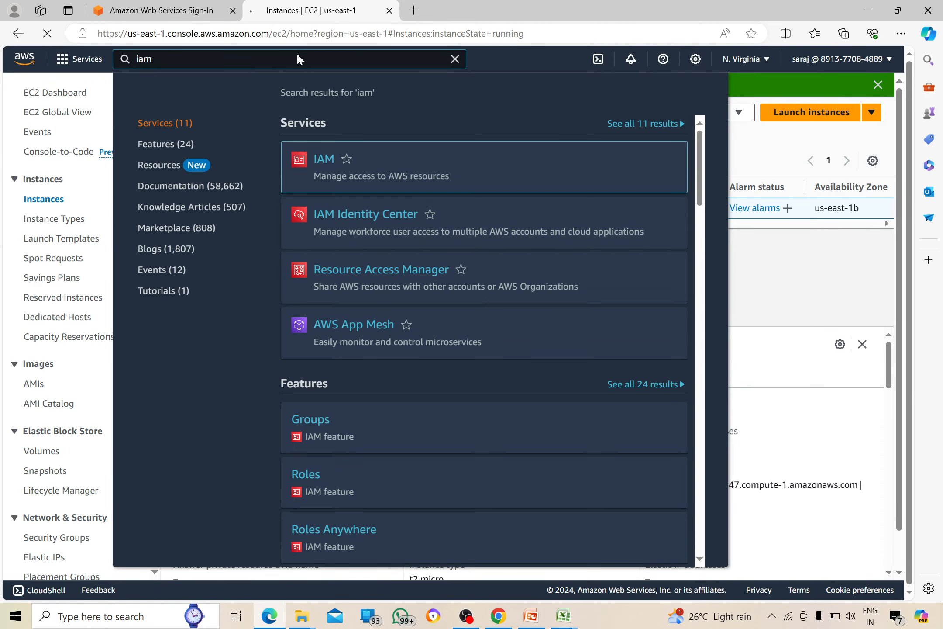
key(Return)
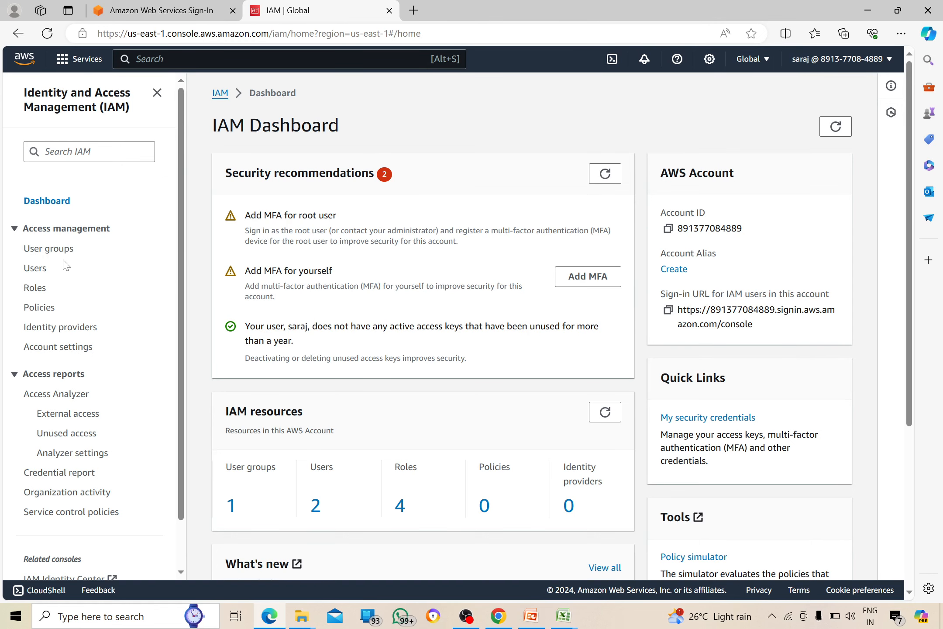
click(51, 253)
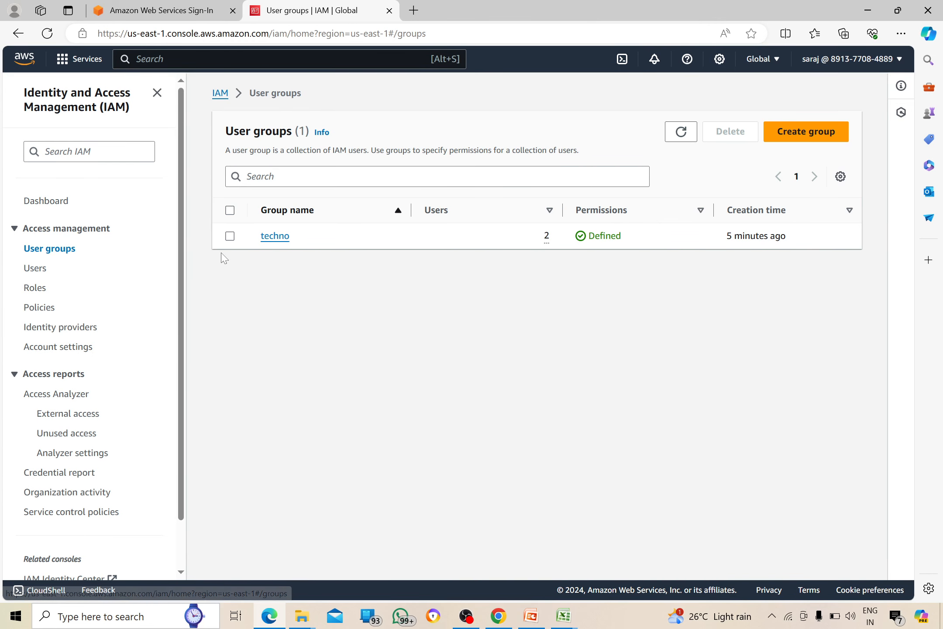
click(275, 236)
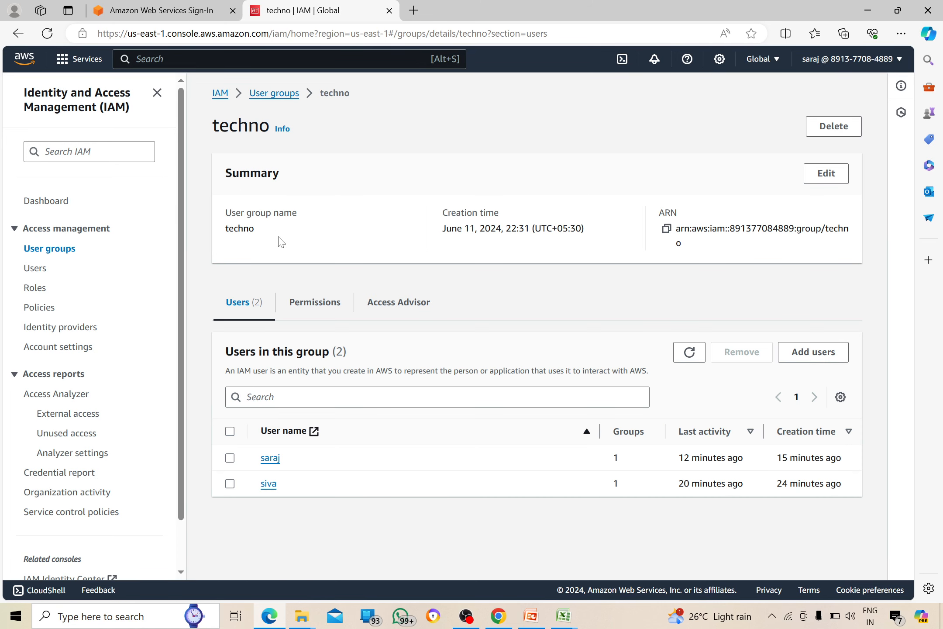
click(18, 34)
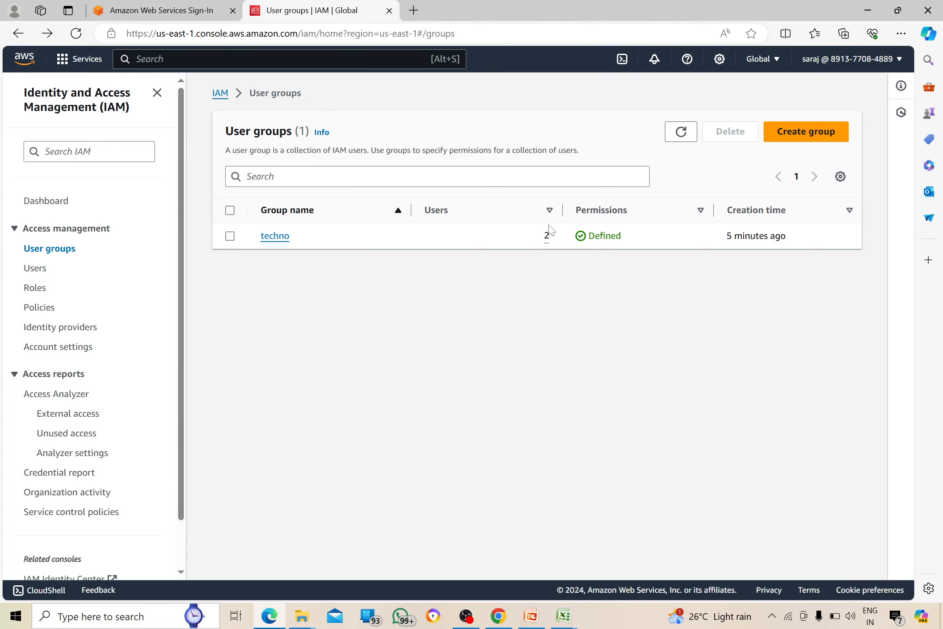
click(275, 236)
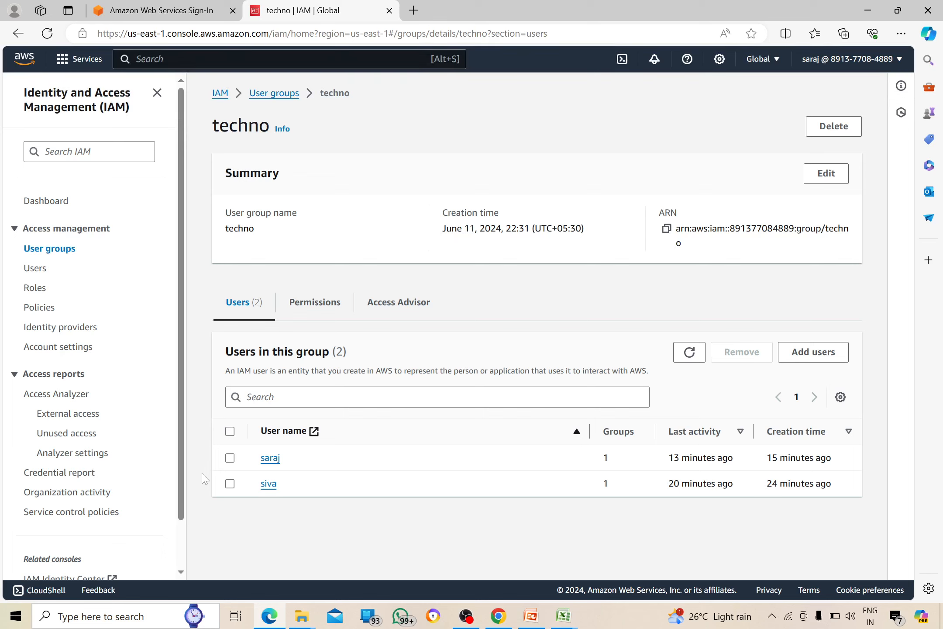
Remove the second listed user from the techno group.
click(230, 483)
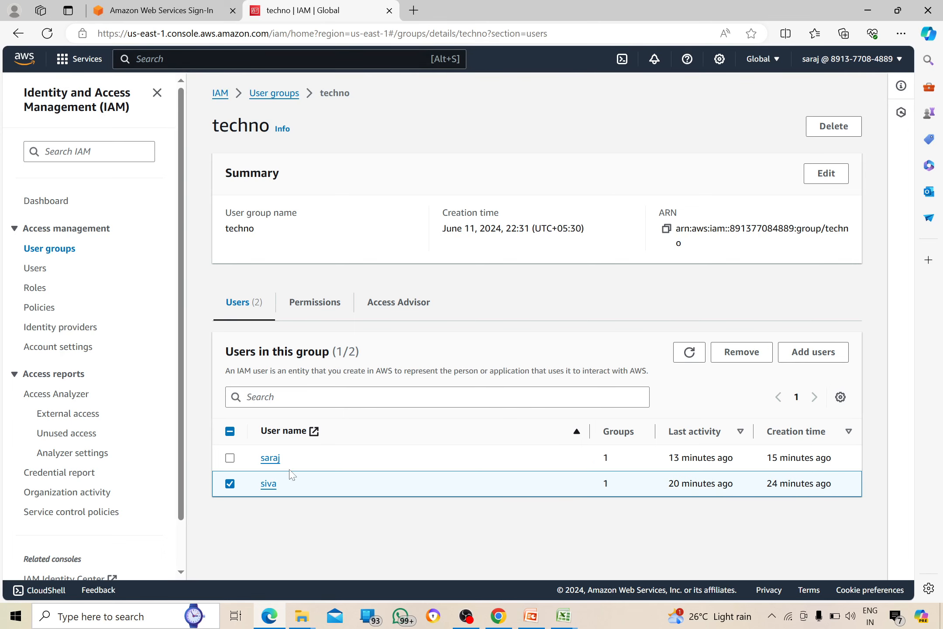
click(734, 359)
click(610, 364)
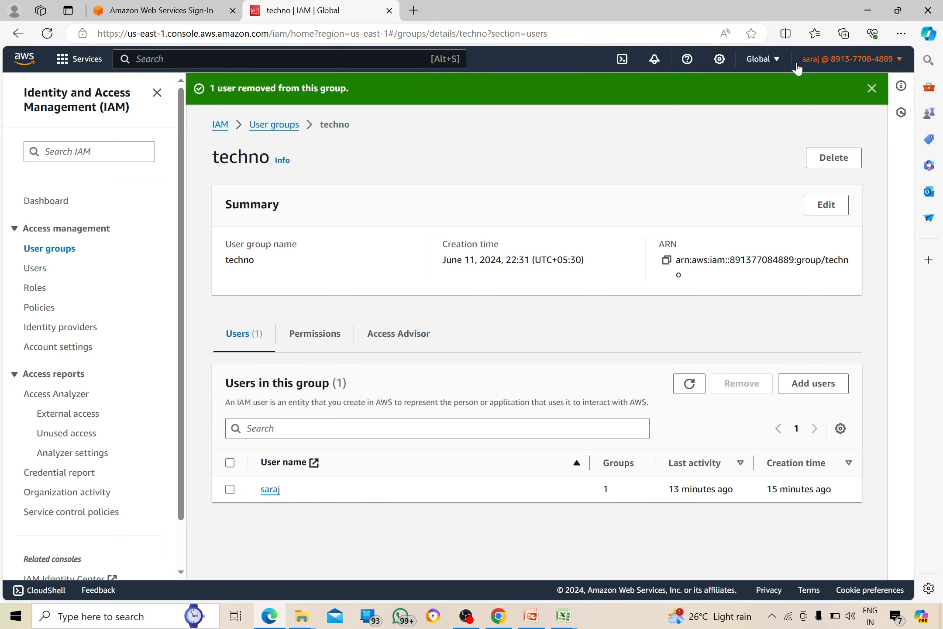
Switch to the Chrome session, reload the techno group, and check its member users and permissions policies.
click(504, 616)
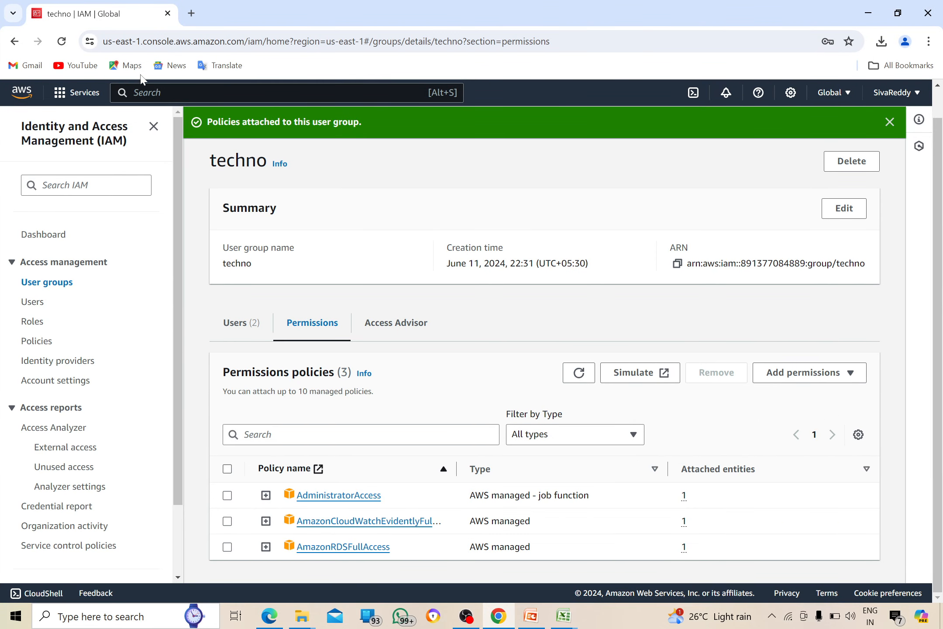
click(62, 41)
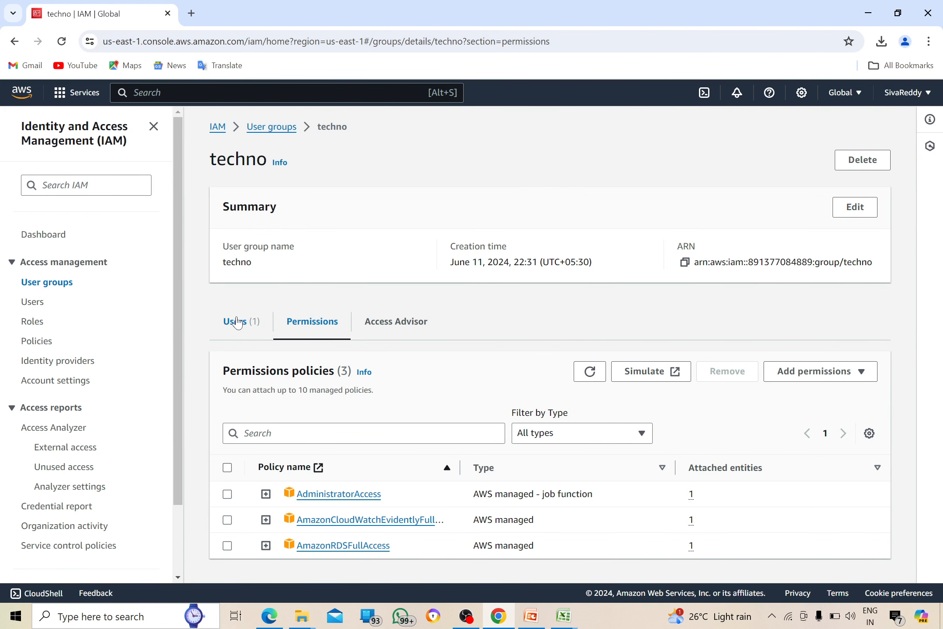
click(237, 322)
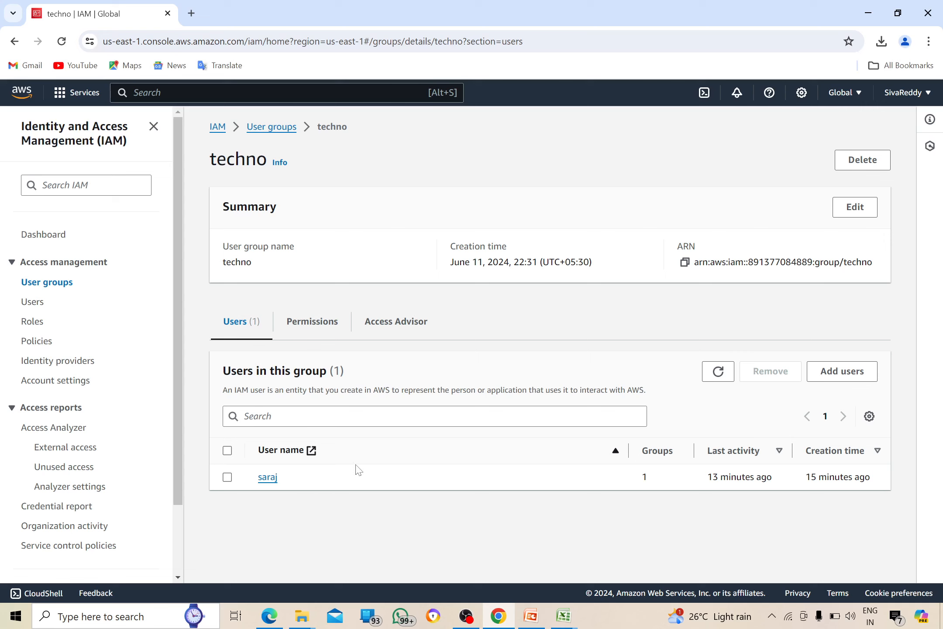
click(227, 477)
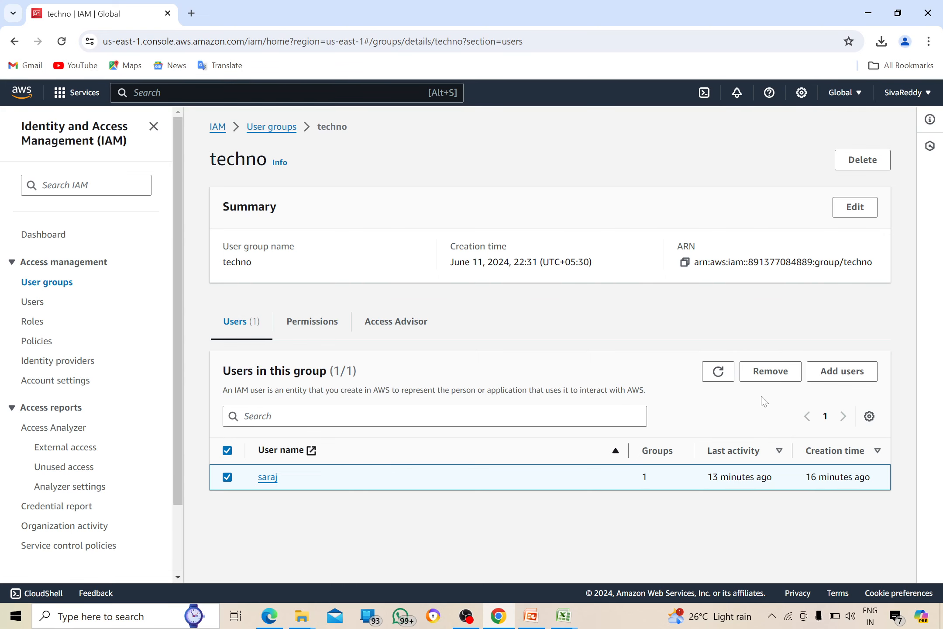
click(322, 327)
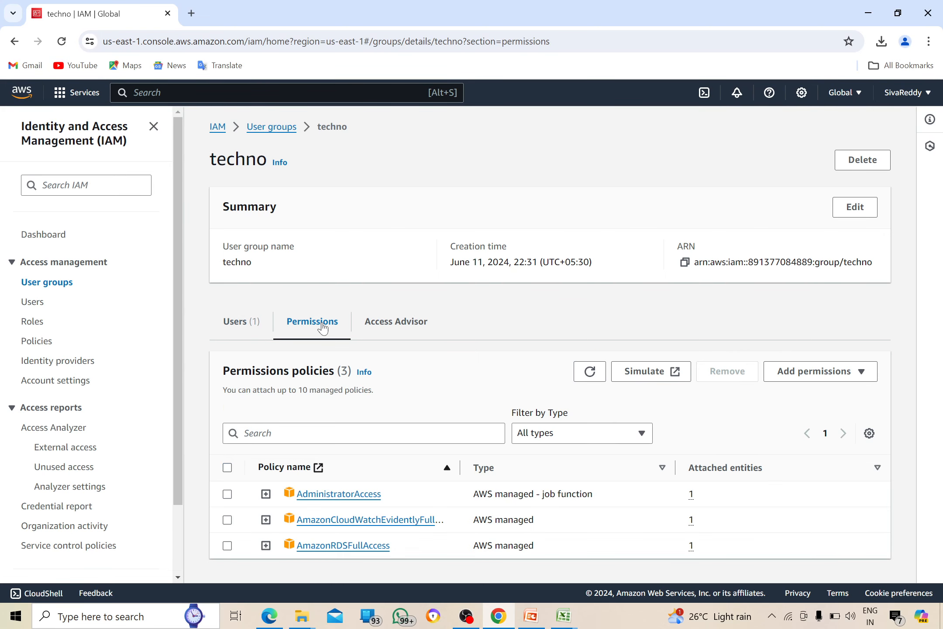
click(245, 321)
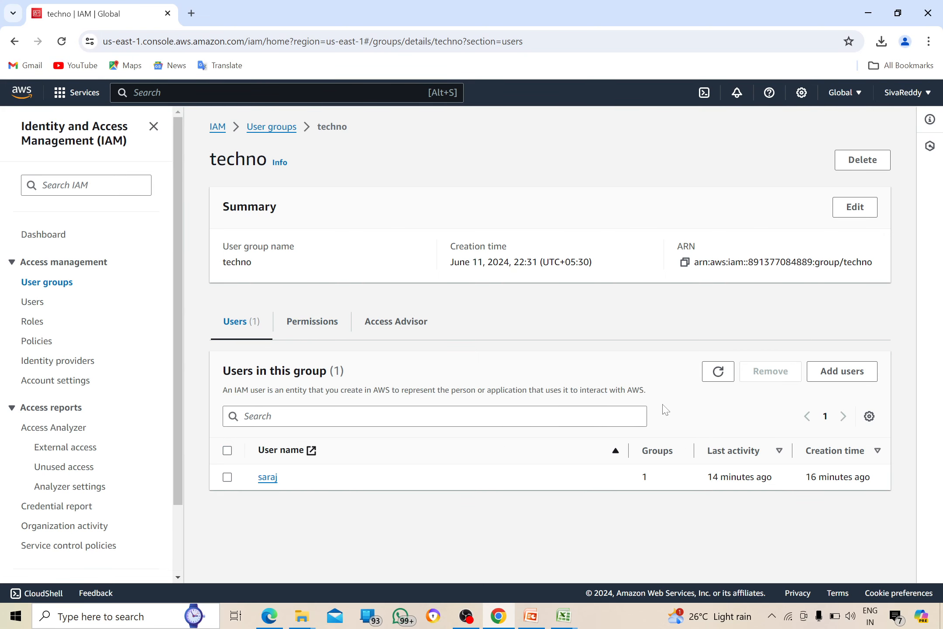
Add the account's only user outside the techno group back to the group.
click(835, 375)
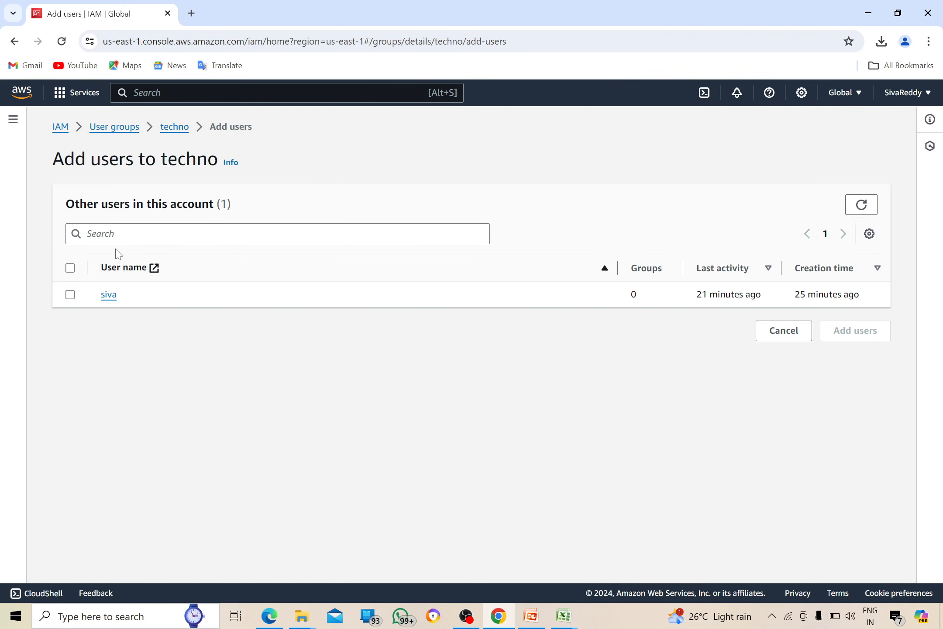
click(69, 295)
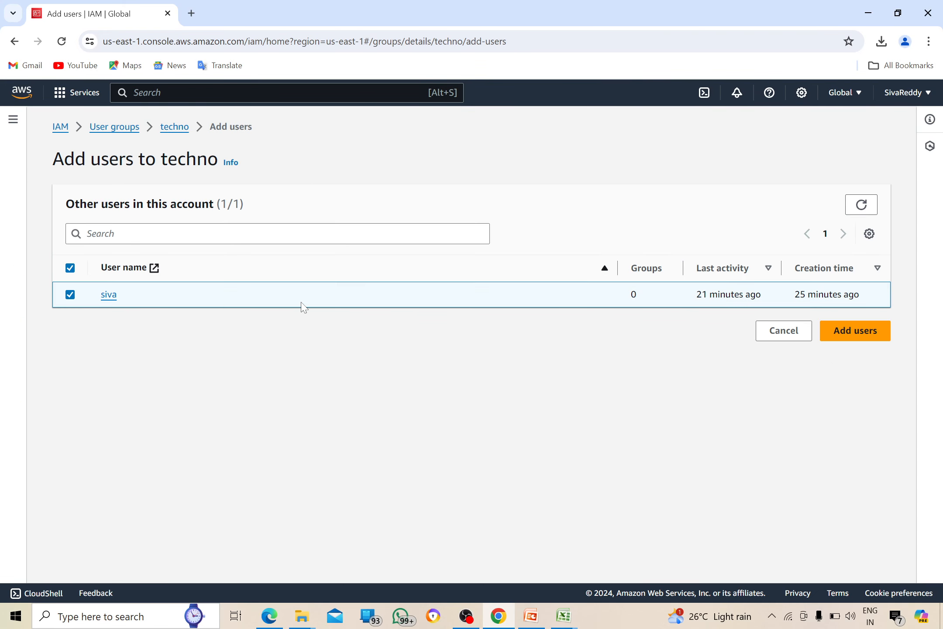
click(852, 330)
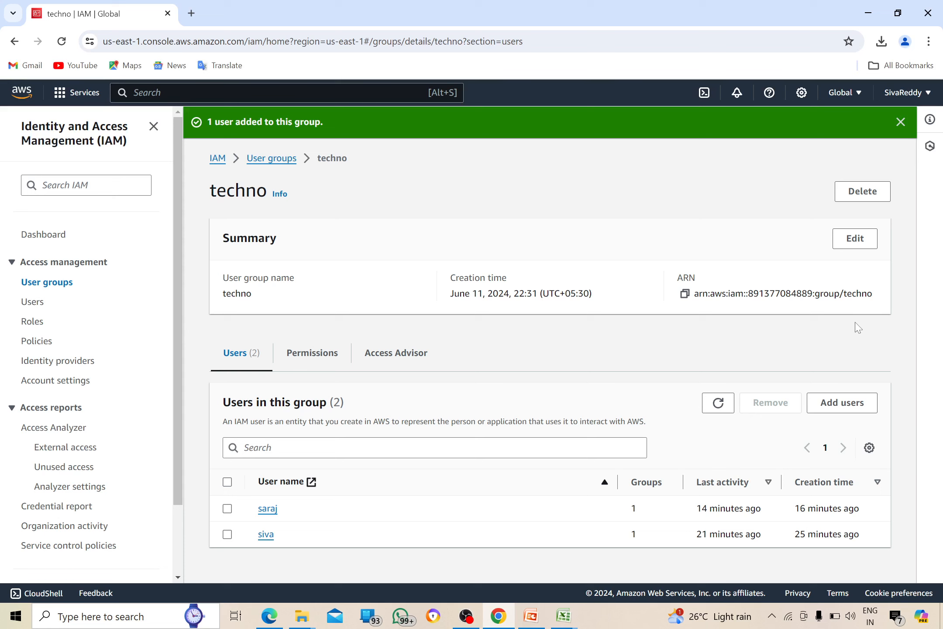
Remove the AdministratorAccess policy from the techno group's permissions and review the policies still attached.
click(310, 355)
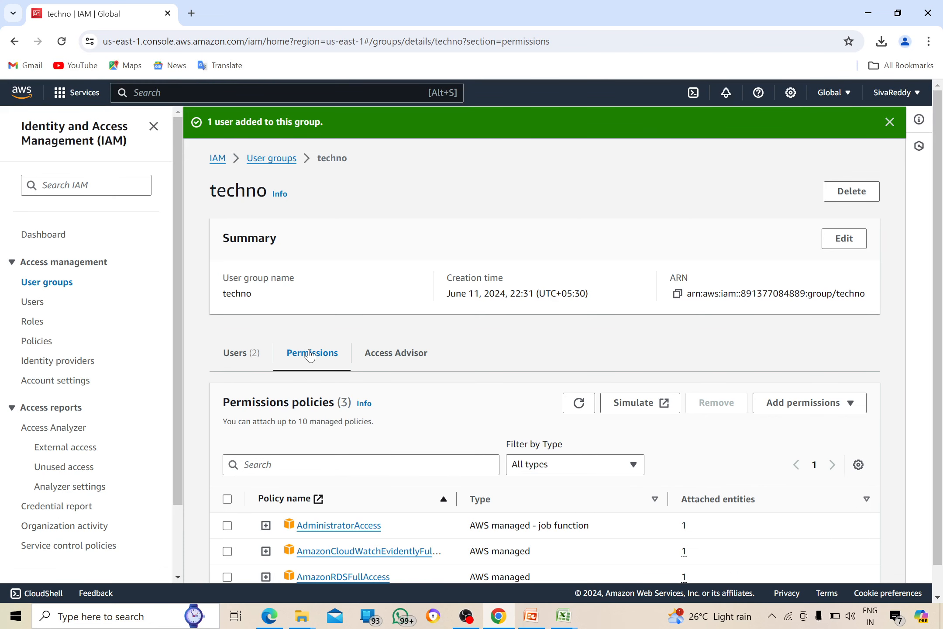
scroll(449, 427, down, 1)
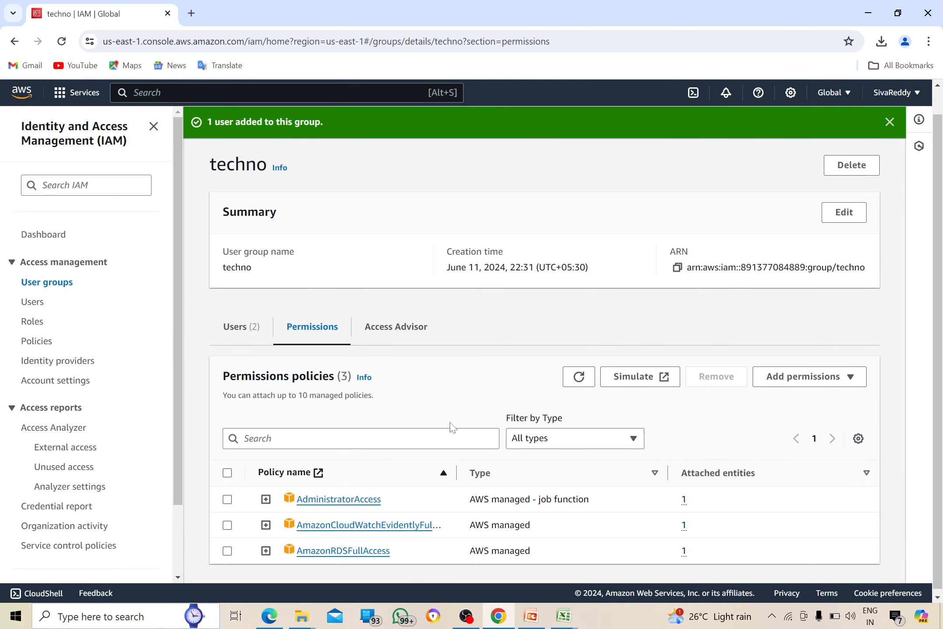
click(227, 497)
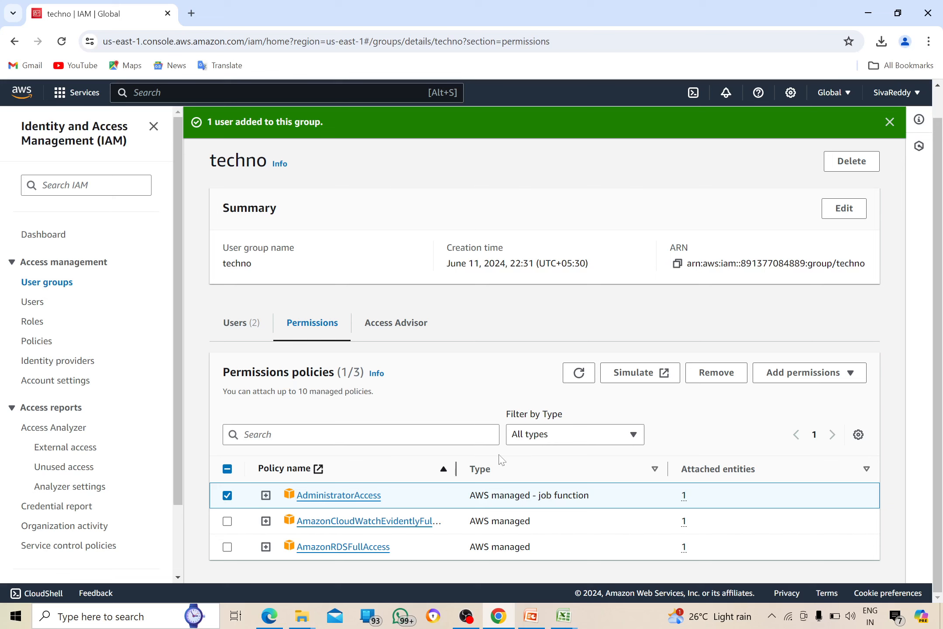
click(725, 379)
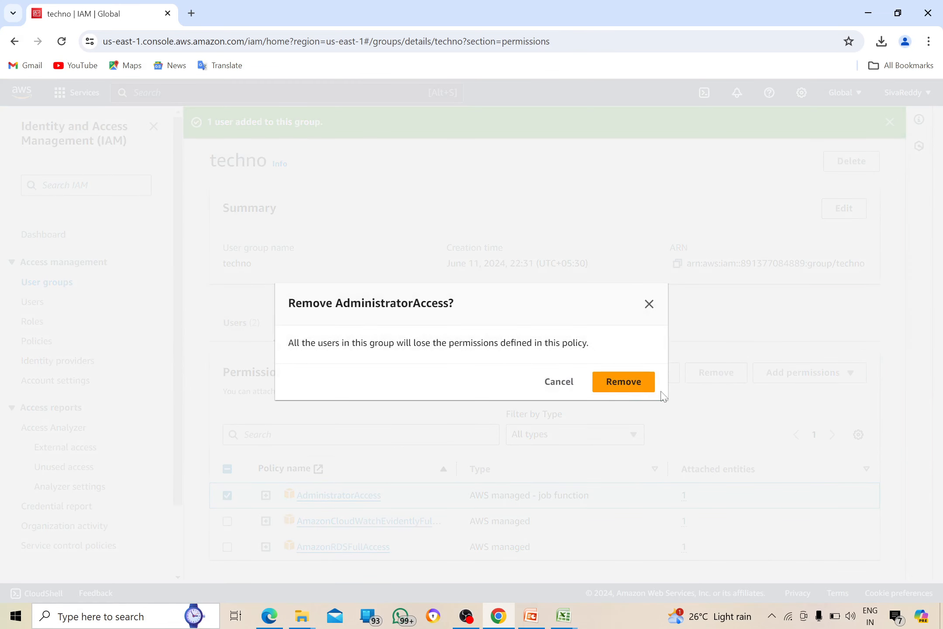
click(613, 384)
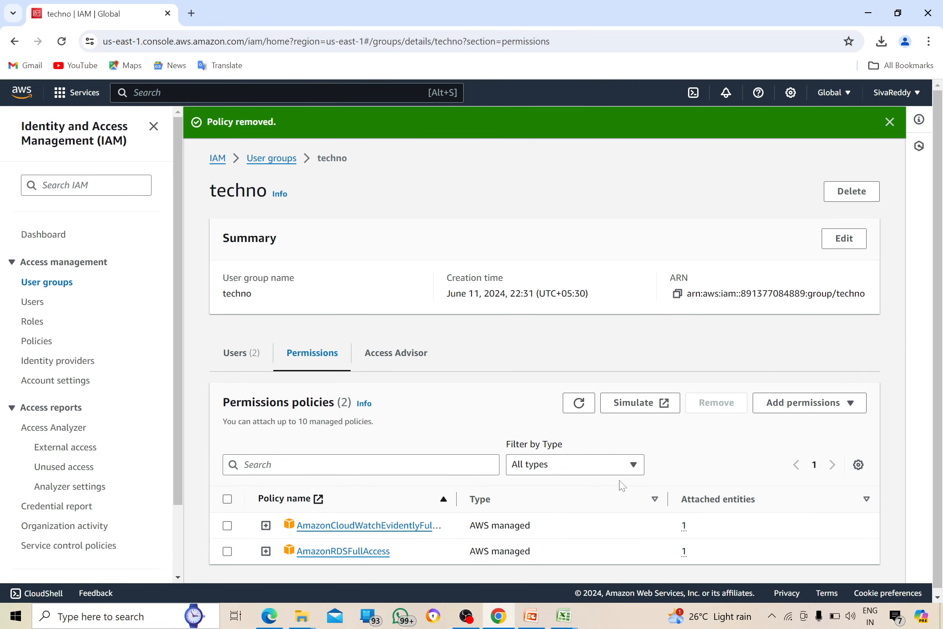
scroll(373, 543, down, 1)
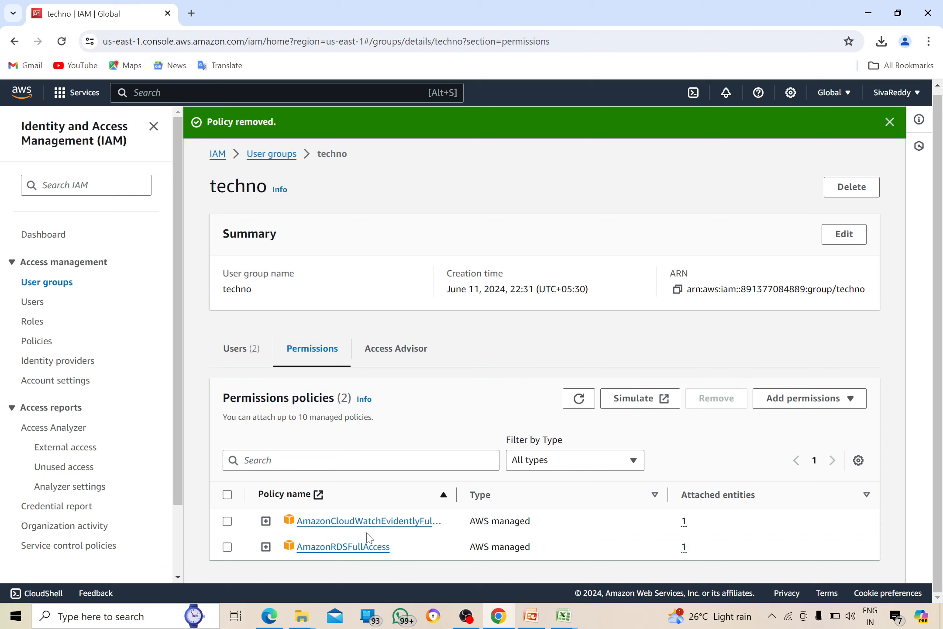
Permanently delete both IAM users in the account, confirming the deletion with "delete".
click(33, 304)
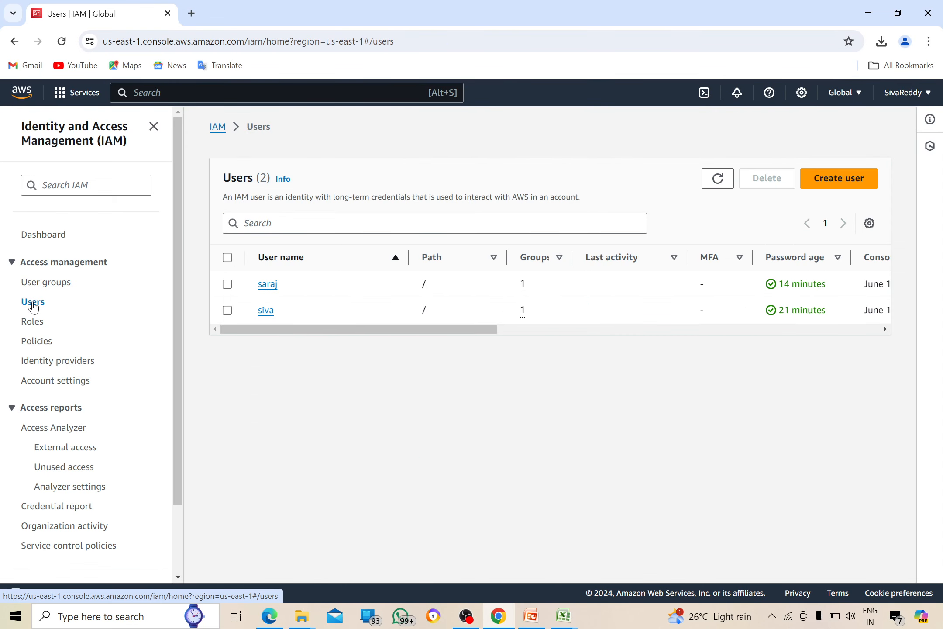
click(227, 258)
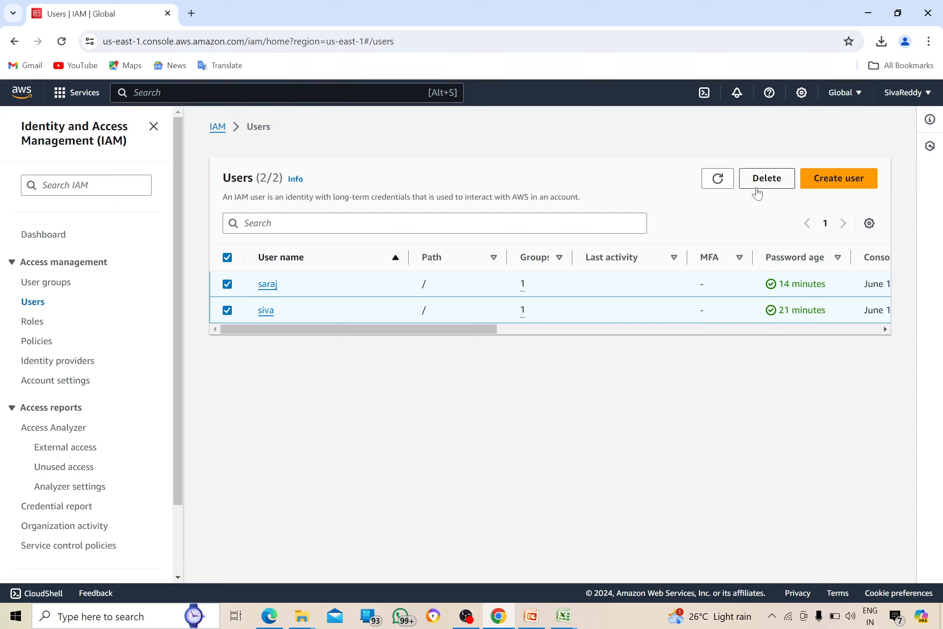
click(765, 179)
click(472, 446)
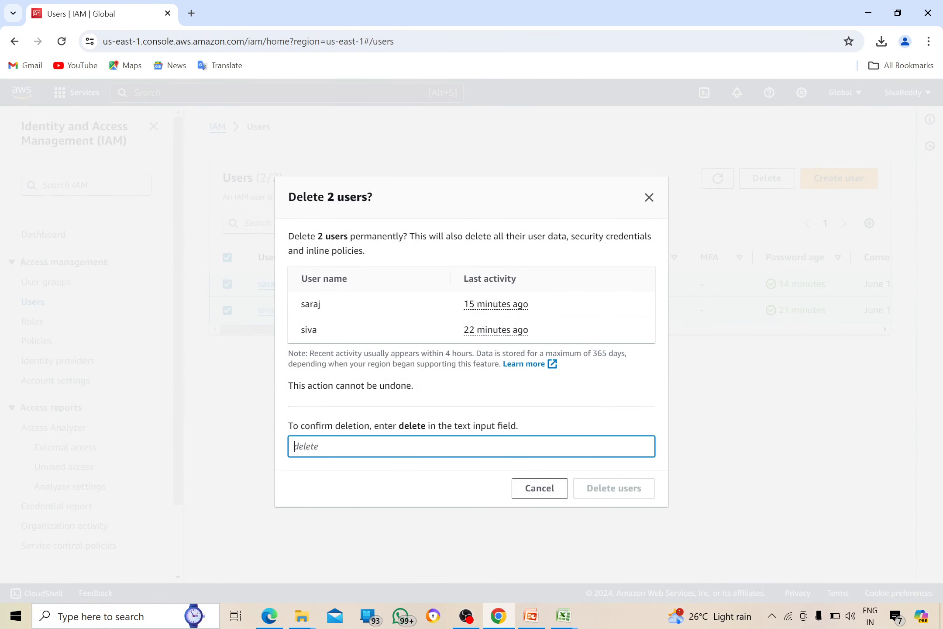
text(delete)
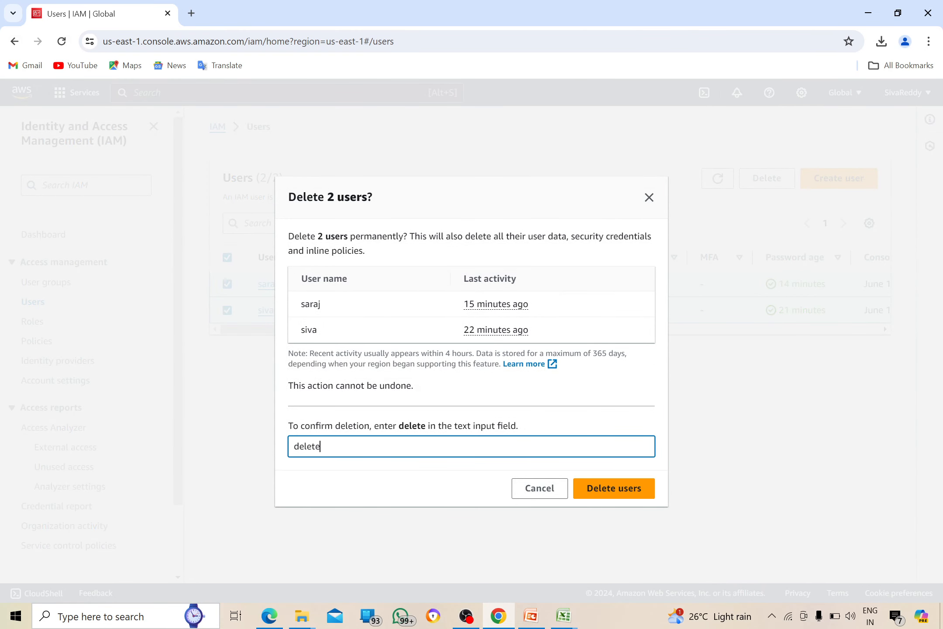
click(600, 488)
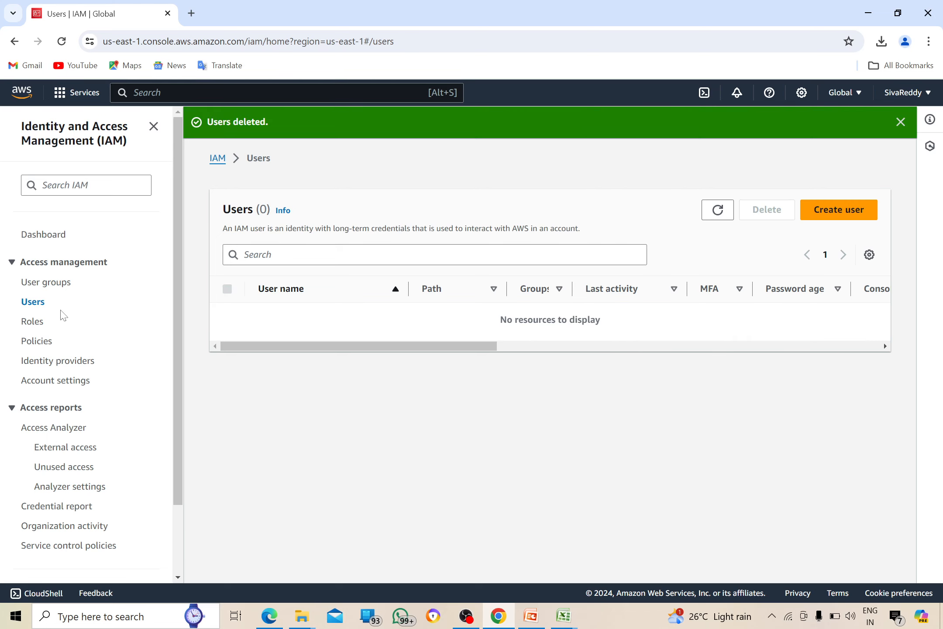
Permanently delete the techno user group, confirming with its group name "techno".
click(45, 283)
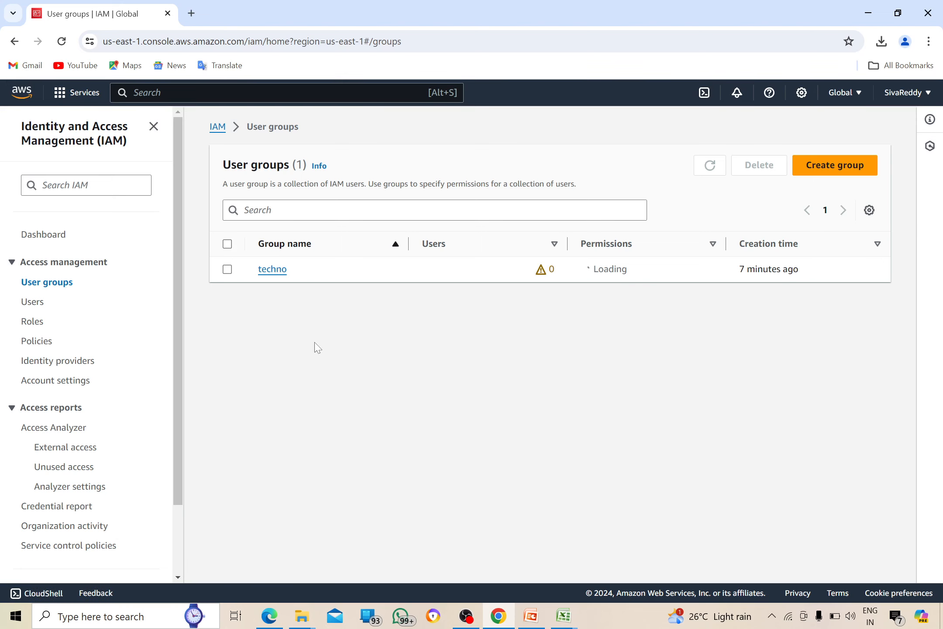
click(227, 269)
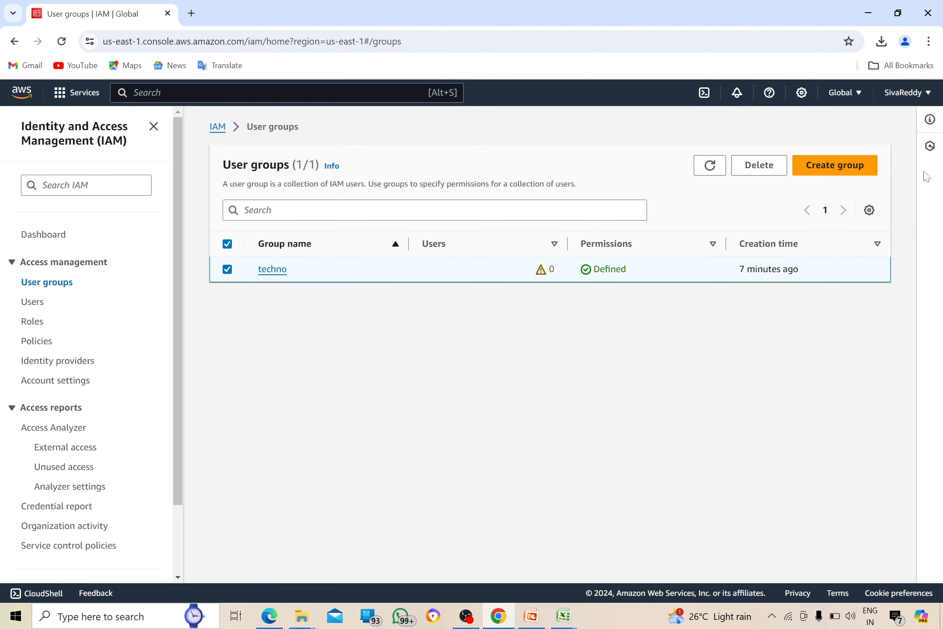
click(750, 165)
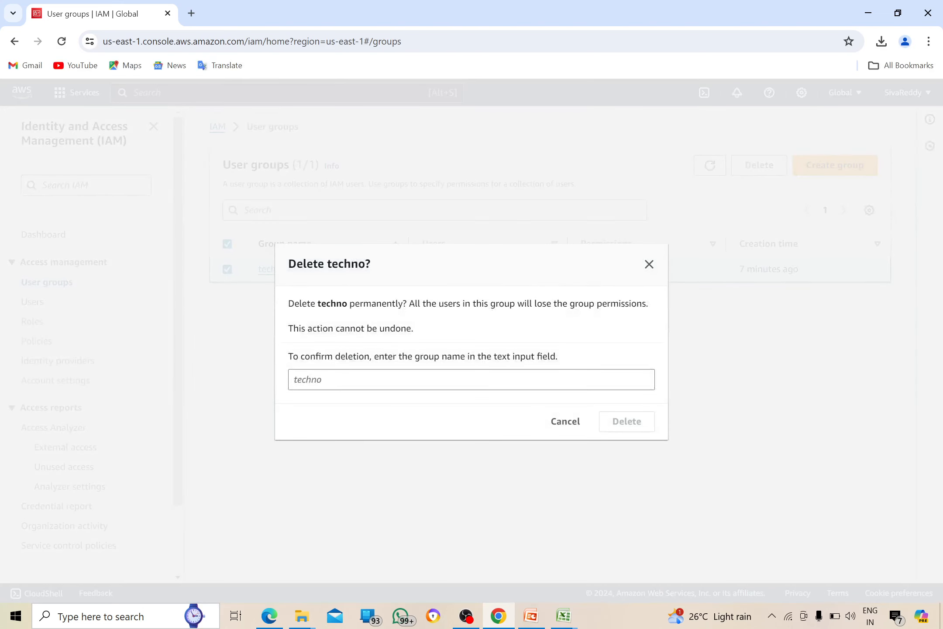
text(techno)
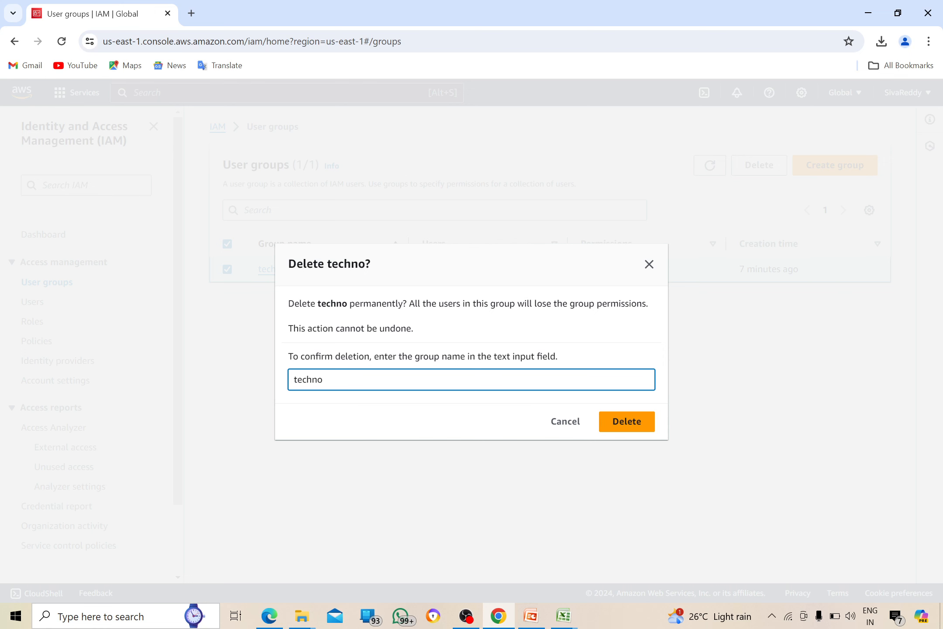
click(621, 421)
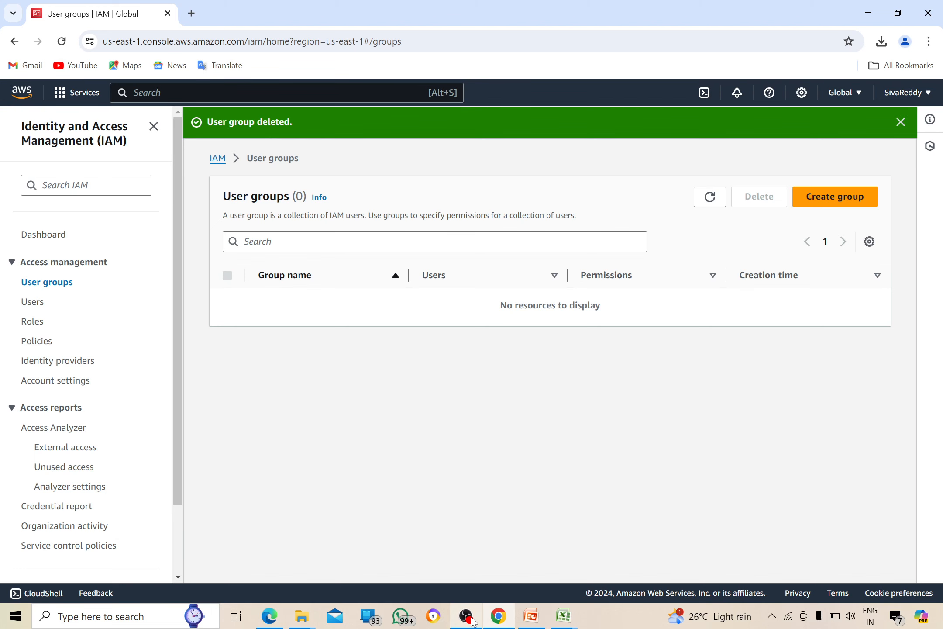
mouse_move(471, 616)
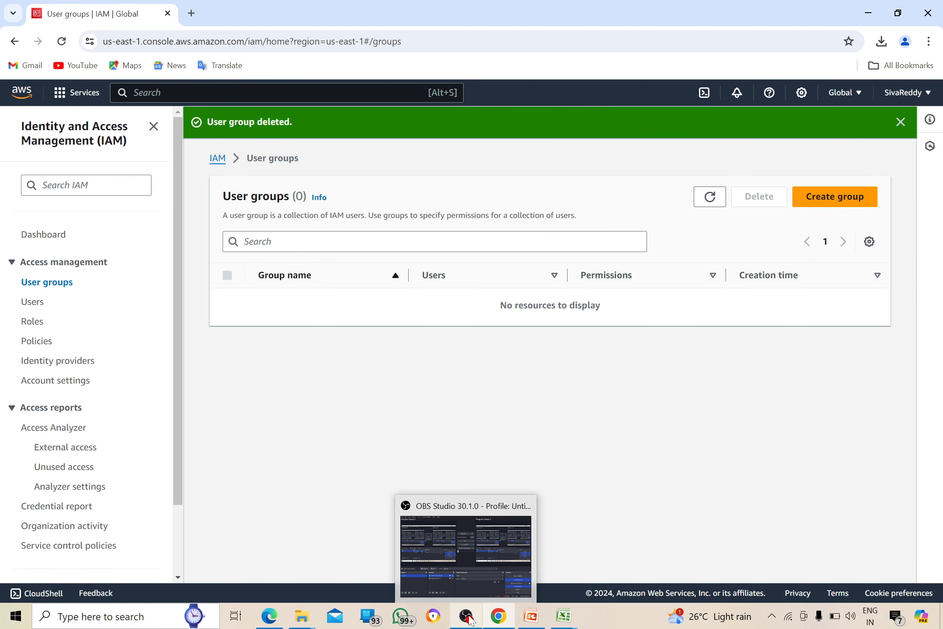
click(484, 557)
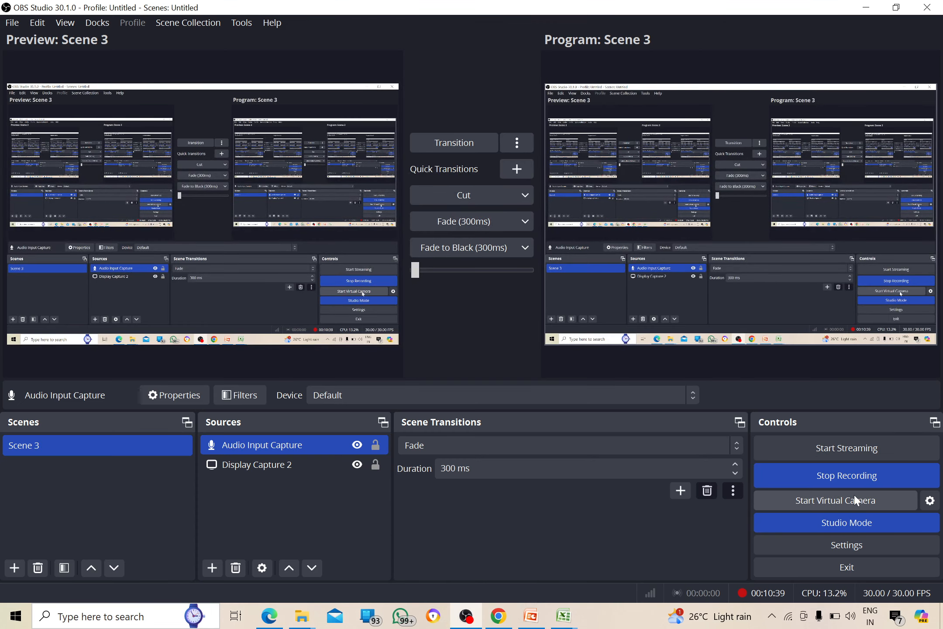